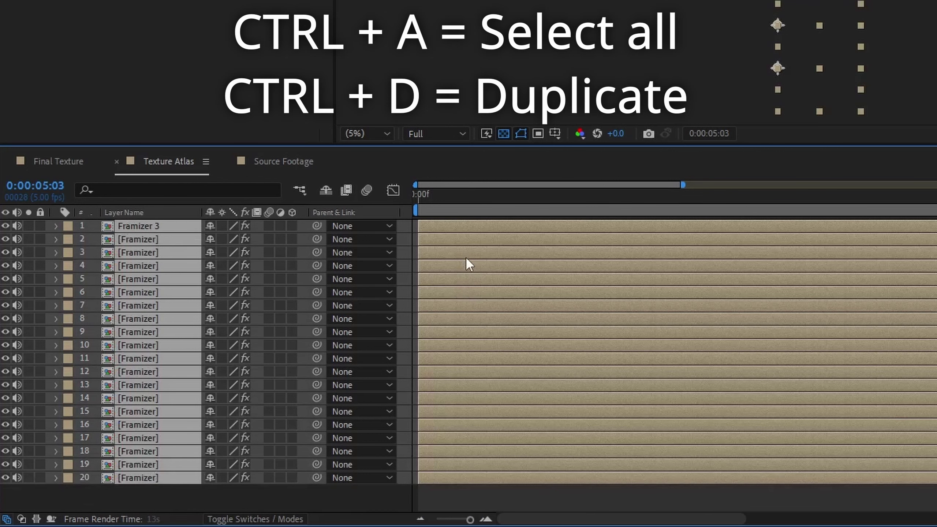
Step: Duplicate the selected Framizer layers three times to reach 80 layers, and return to the composition's first frame
key("ctrl+d")
key("ctrl+d")
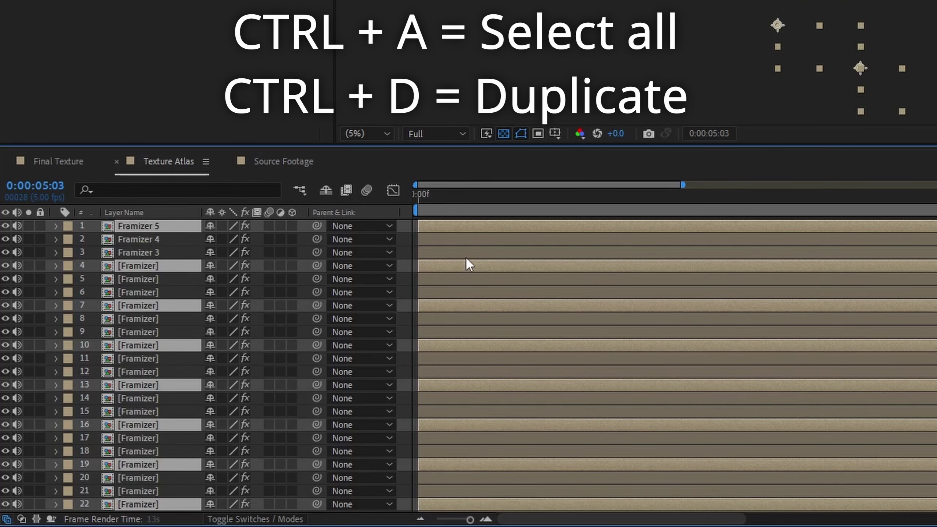
key("ctrl+d")
scroll(468, 365, "down", 15)
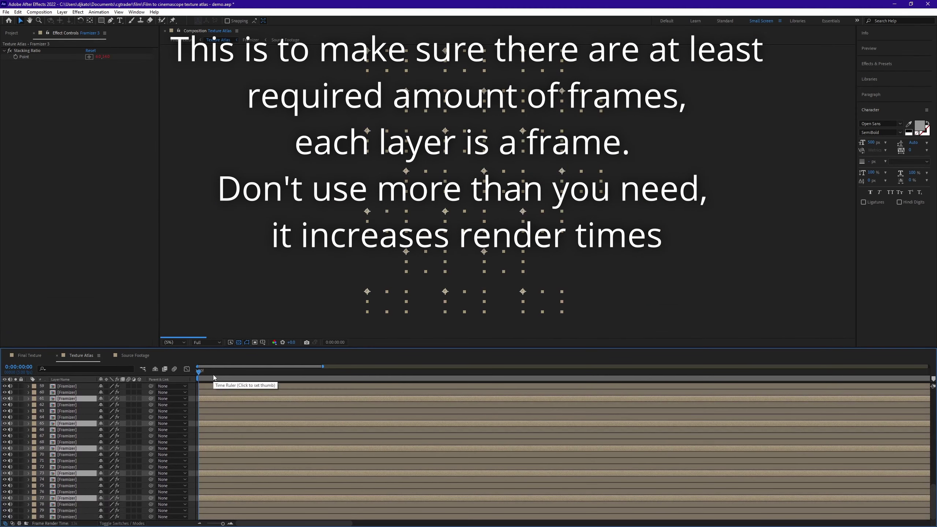
key("Home")
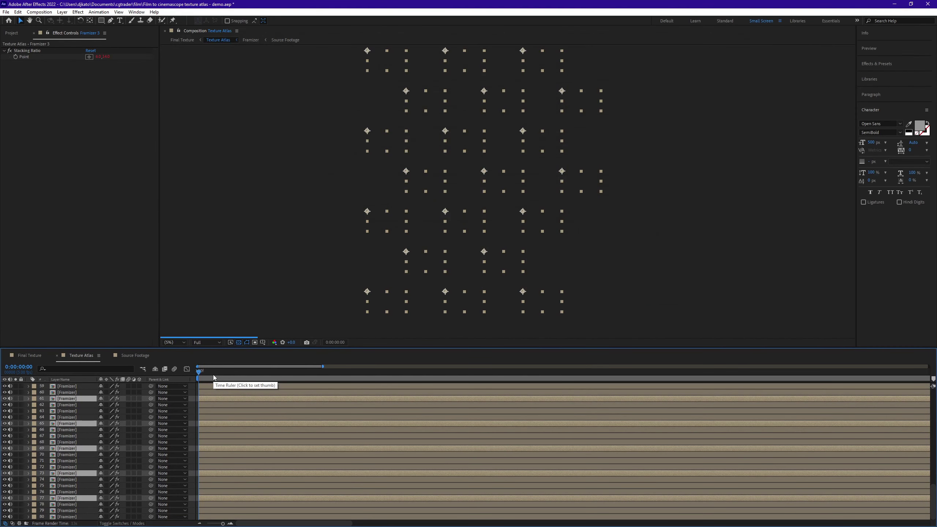
left_click(193, 391)
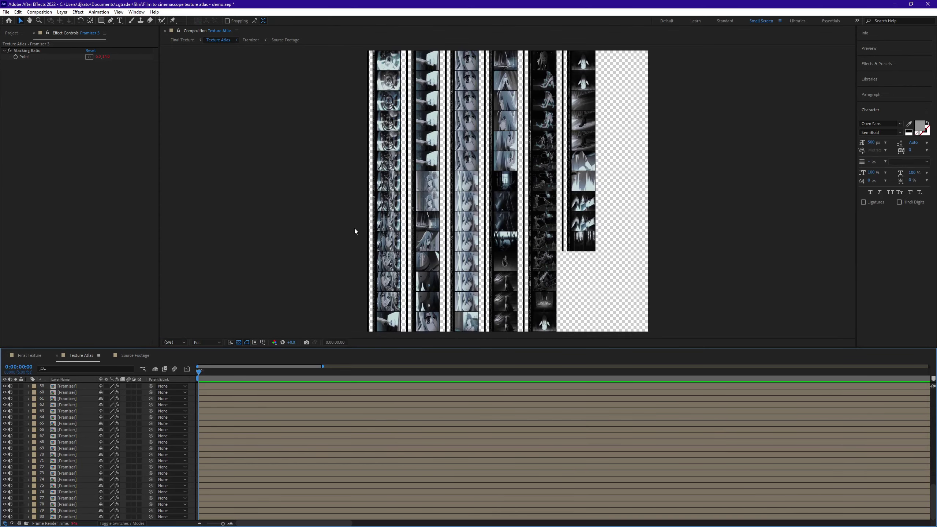
Step: Set the Texture Atlas composition's frame rate to 5 frames per second
key("ctrl+k")
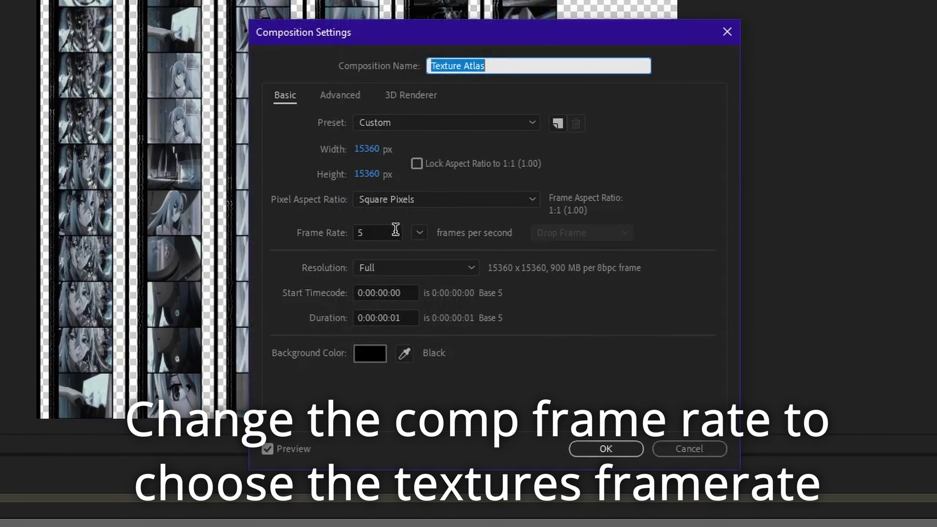
left_click(394, 229)
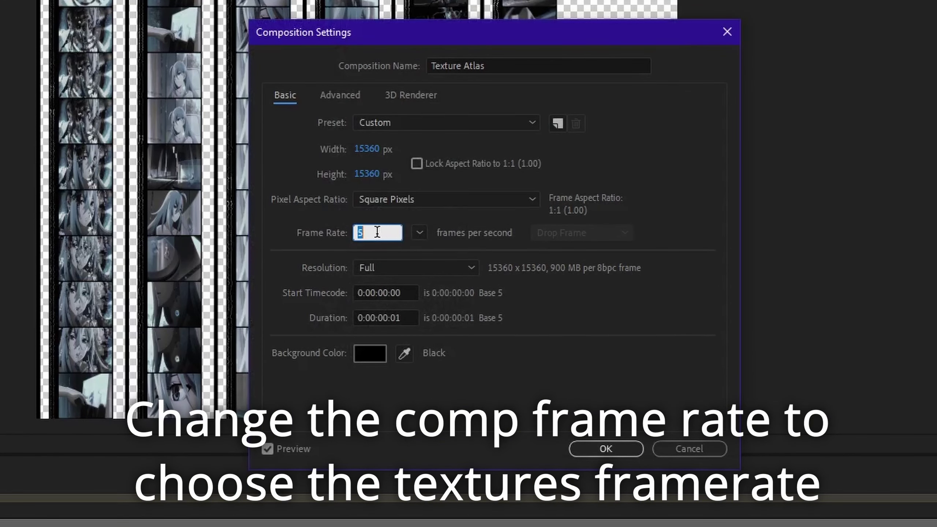
left_click(396, 250)
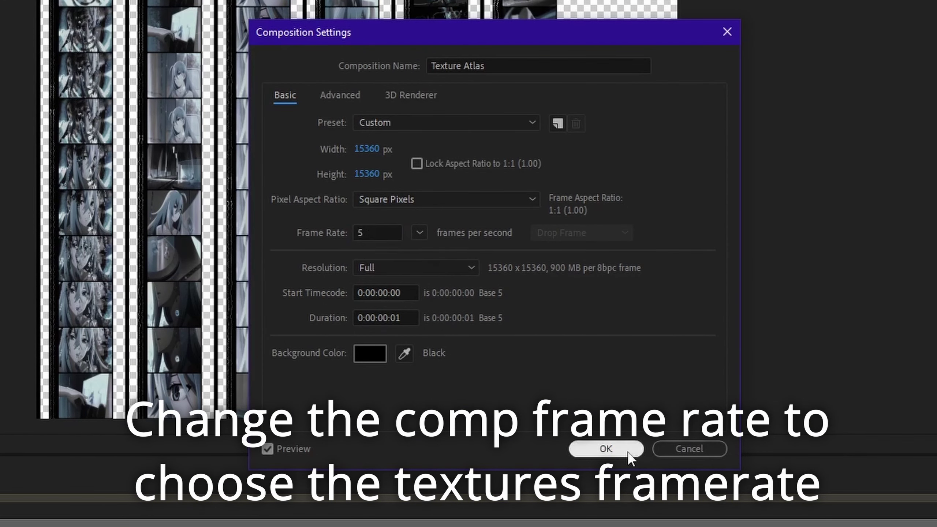
left_click(604, 449)
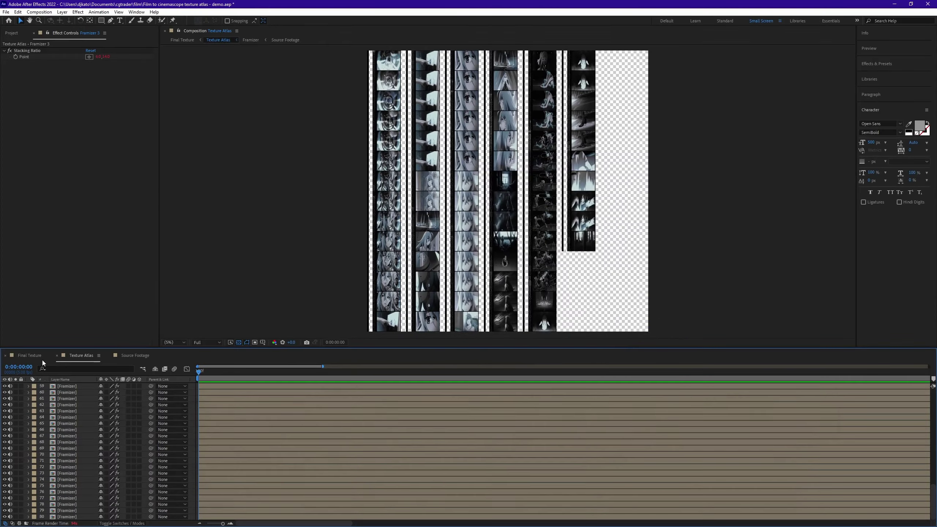
Step: Add the Final Texture composition to the render queue and accept its render settings
left_click(37, 357)
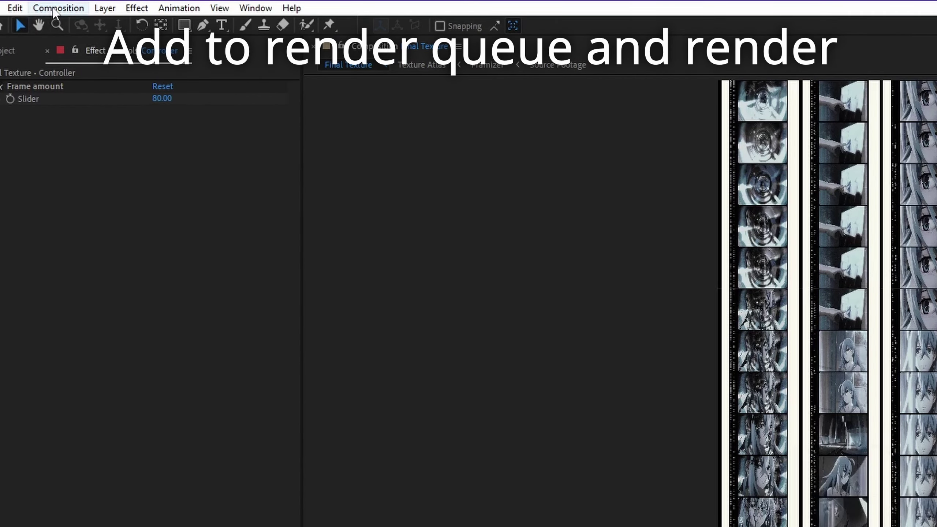
left_click(56, 8)
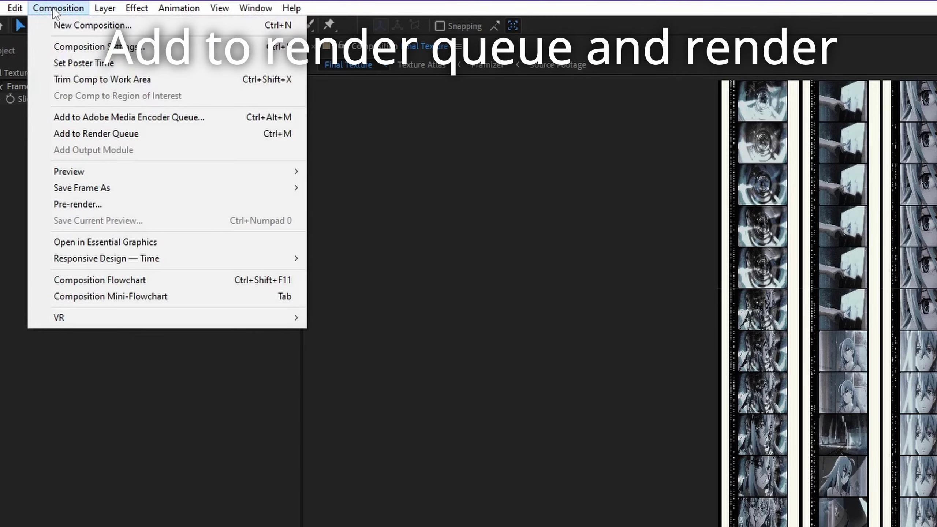
left_click(109, 133)
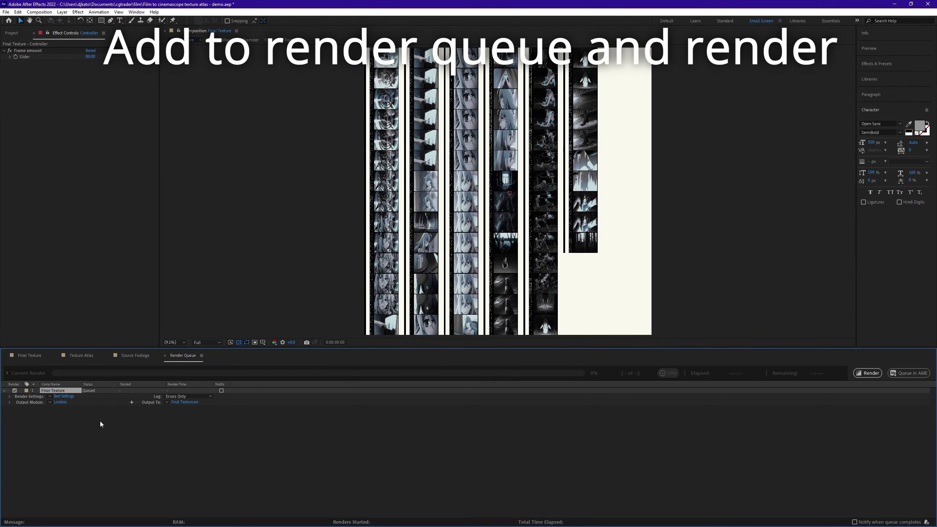
left_click(63, 396)
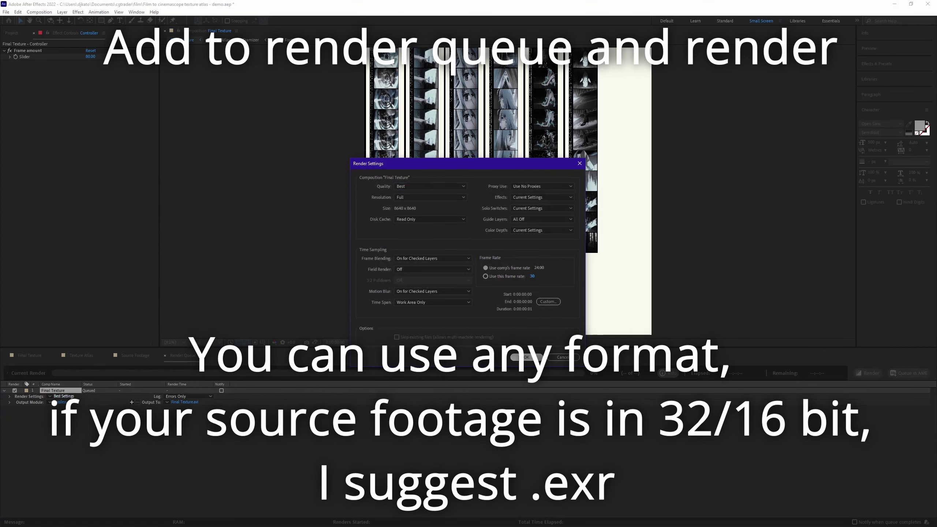
left_click(525, 356)
Step: Set the Final Texture output format to PNG Sequence and start the render
left_click(60, 402)
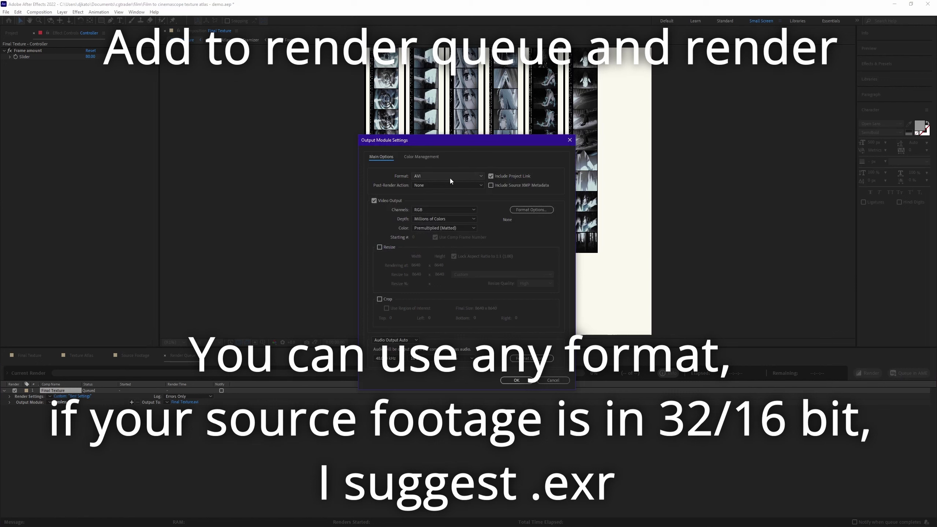
left_click(450, 176)
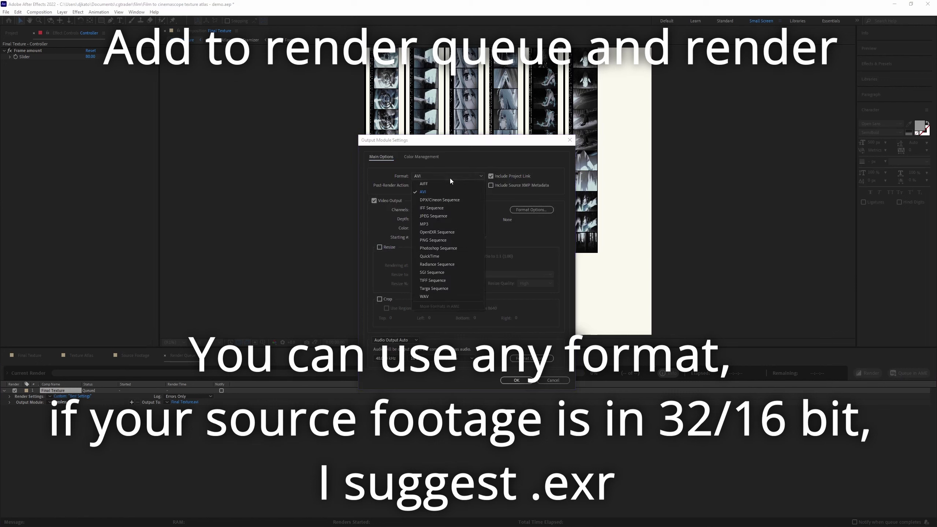
left_click(465, 240)
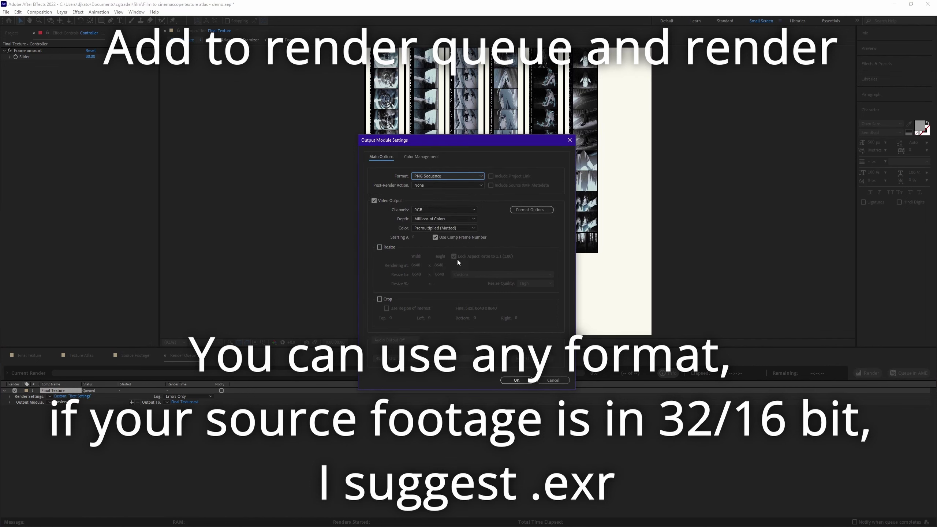
left_click(509, 380)
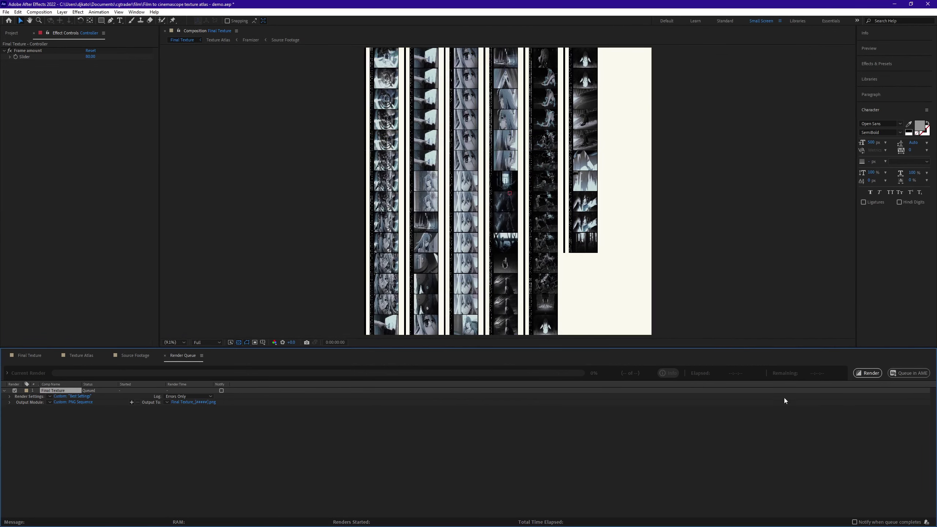
left_click(866, 374)
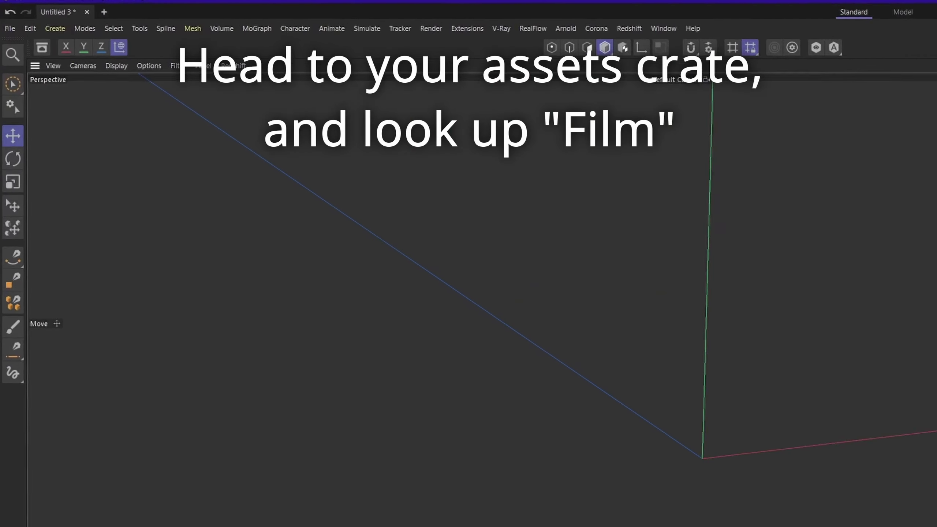
Step: Switch to Cinema 4D and search the asset browser for "Film"
left_click(67, 71)
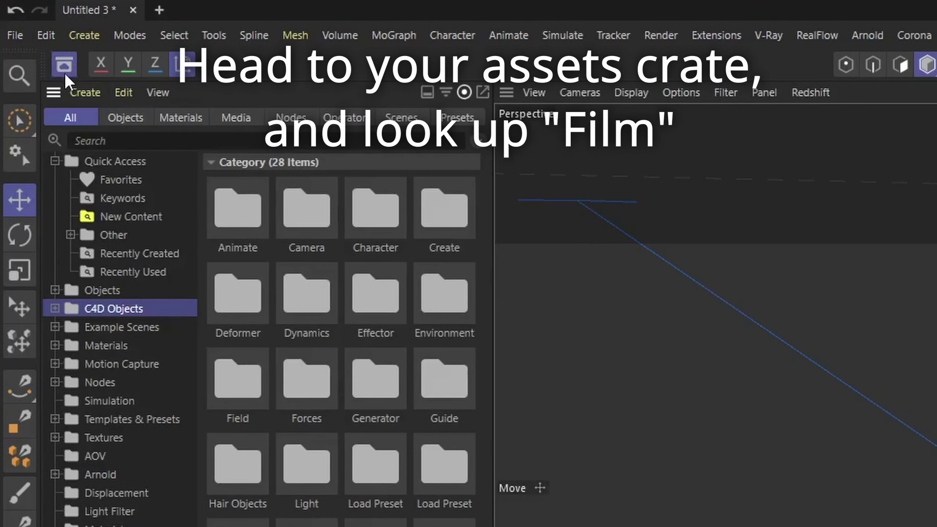
left_click(82, 135)
type("Film")
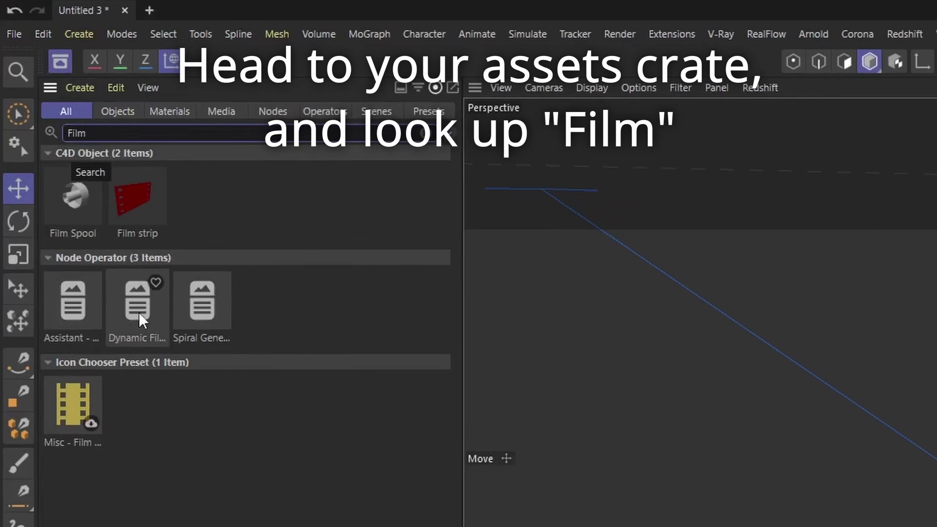
Step: Add the Dynamic Film Roll generator to the object tree with the Film strip model as its child
left_click(146, 319)
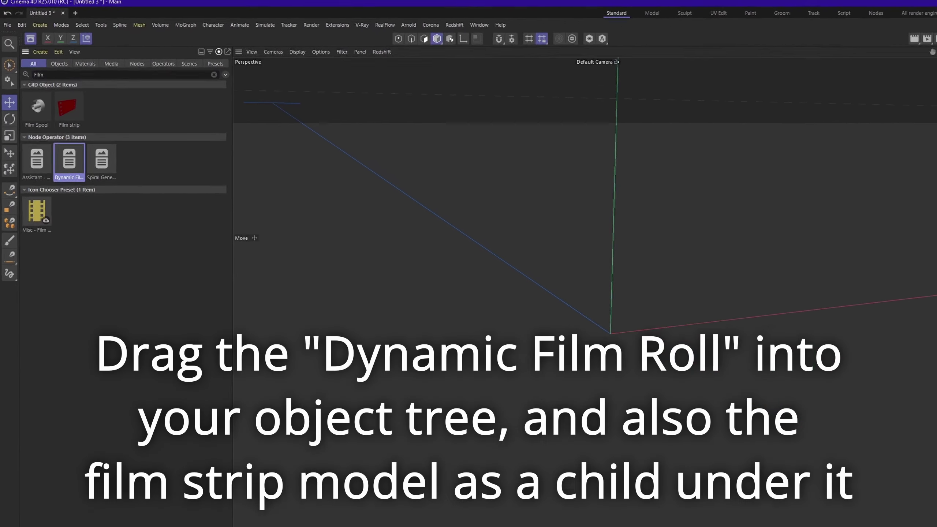
left_click_drag(69, 159, 585, 163)
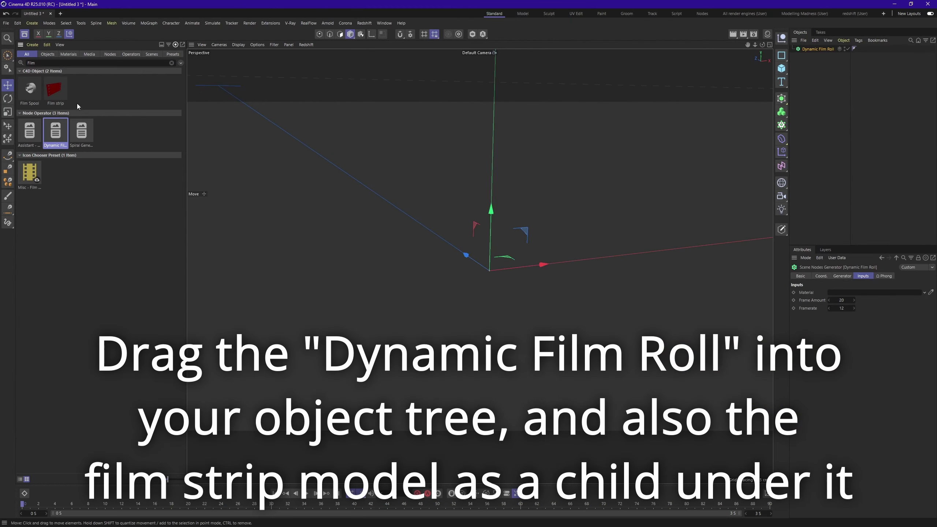
left_click_drag(59, 92, 814, 50)
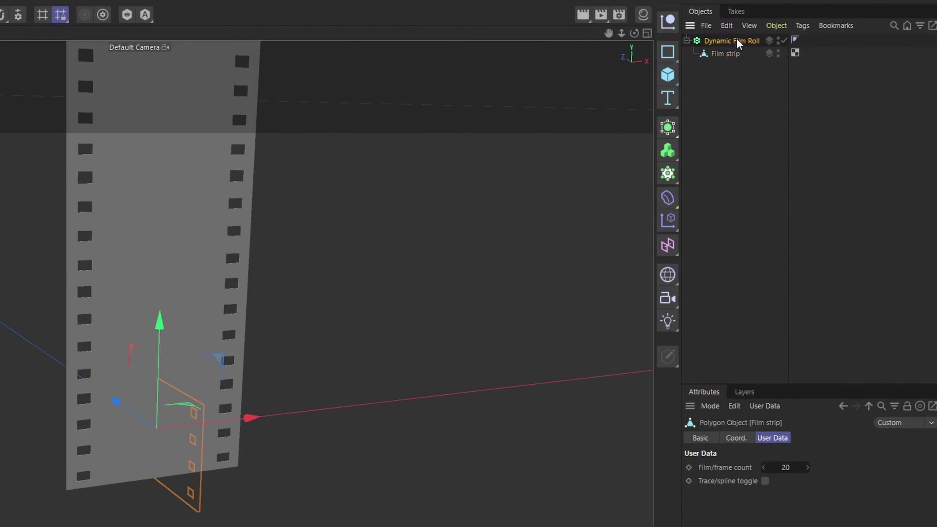
Step: Set the Dynamic Film Roll's frame amount to 80 and its framerate to 5
left_click(821, 48)
left_click(775, 480)
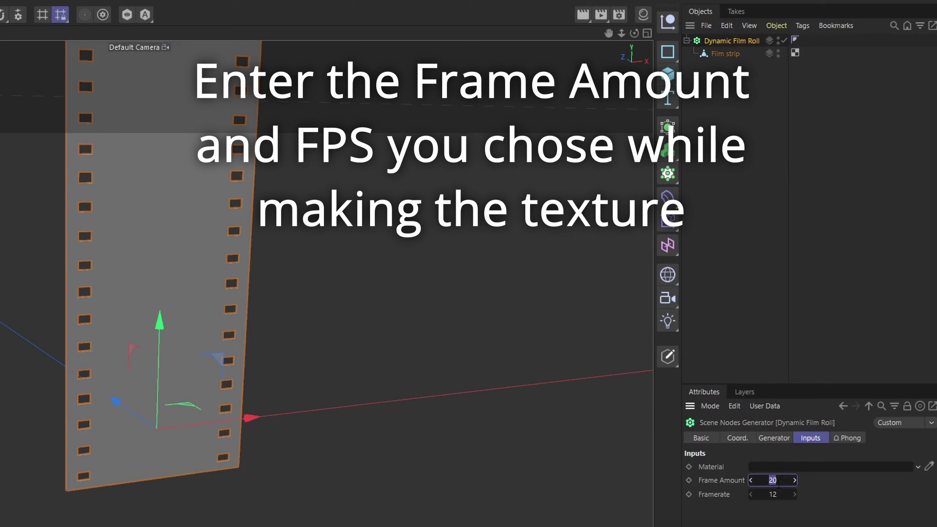
type("80")
key("Tab")
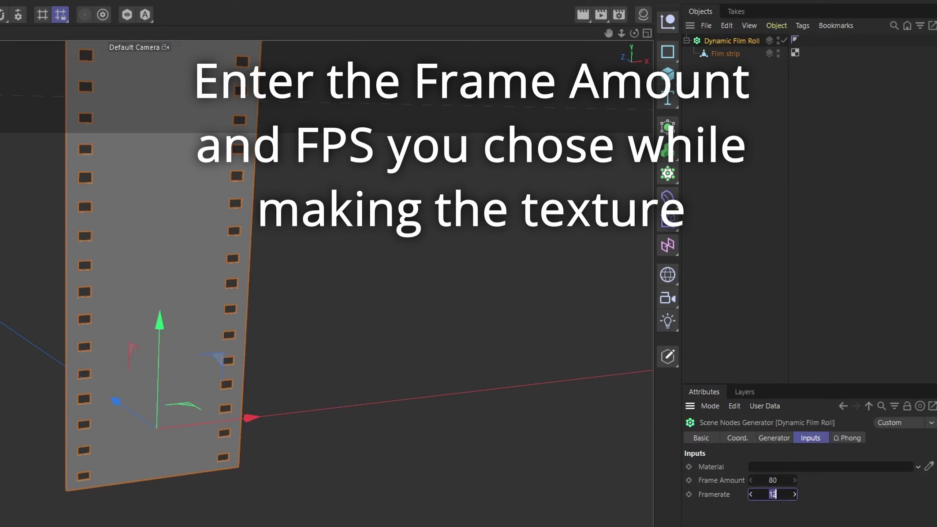
type("5")
Step: Show the material manager and create a new Redshift Material
left_click(640, 15)
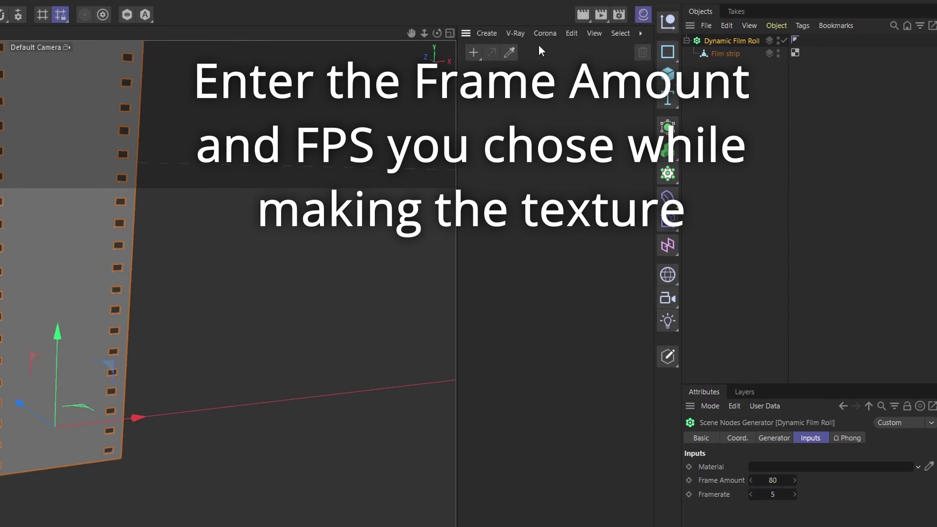
left_click(474, 51)
left_click(483, 34)
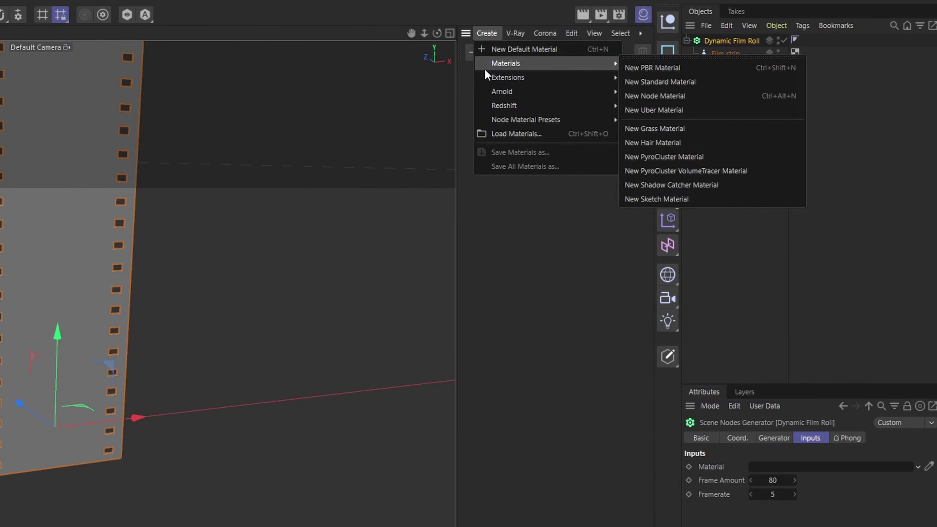
mouse_move(604, 107)
mouse_move(649, 106)
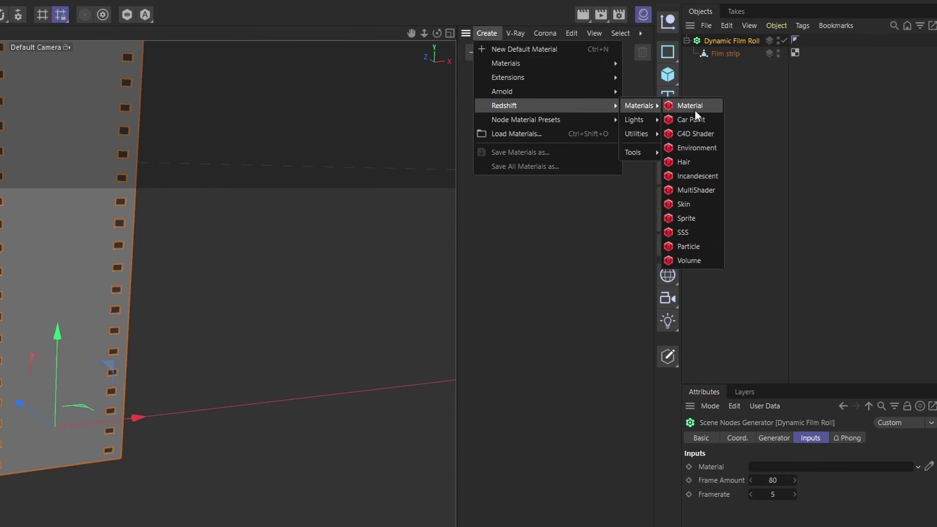
left_click(693, 106)
Step: Link RS Material to the Dynamic Film Roll generator's Material input and deselect the generator
left_click(724, 45)
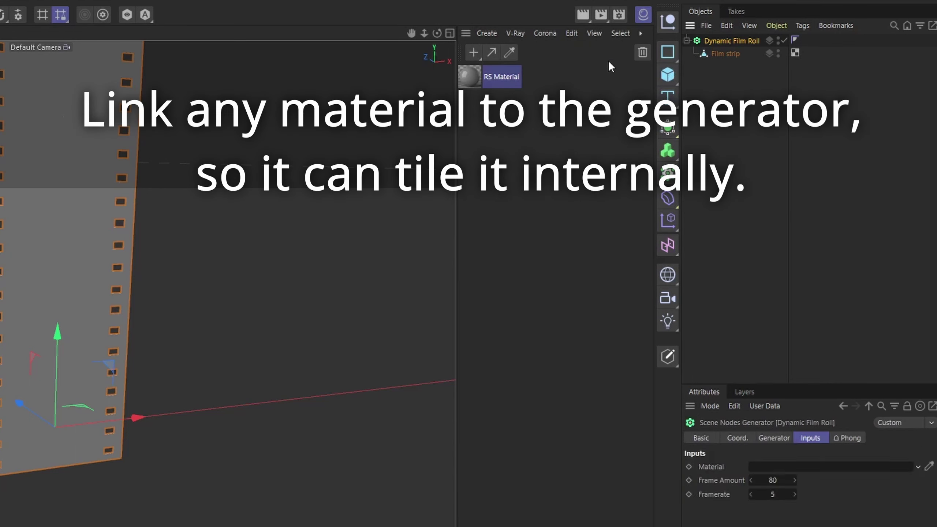
left_click_drag(476, 78, 774, 471)
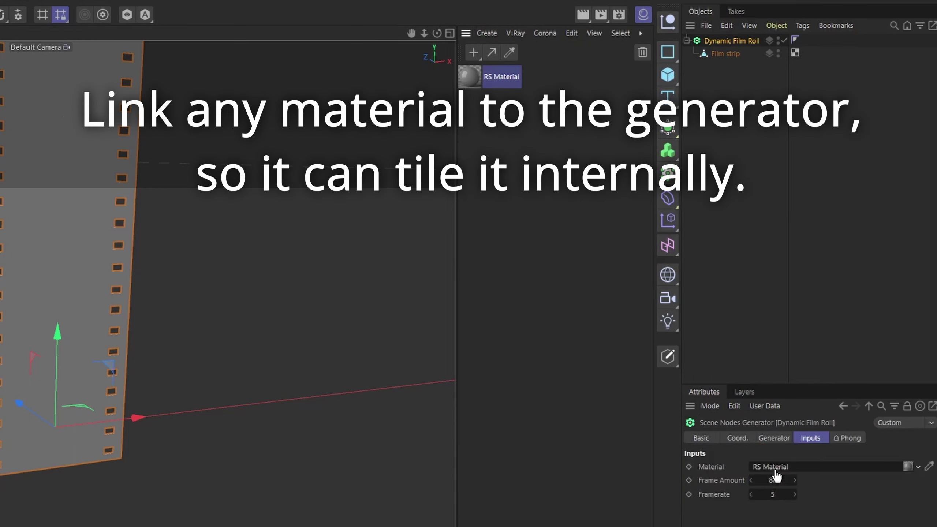
left_click(713, 144)
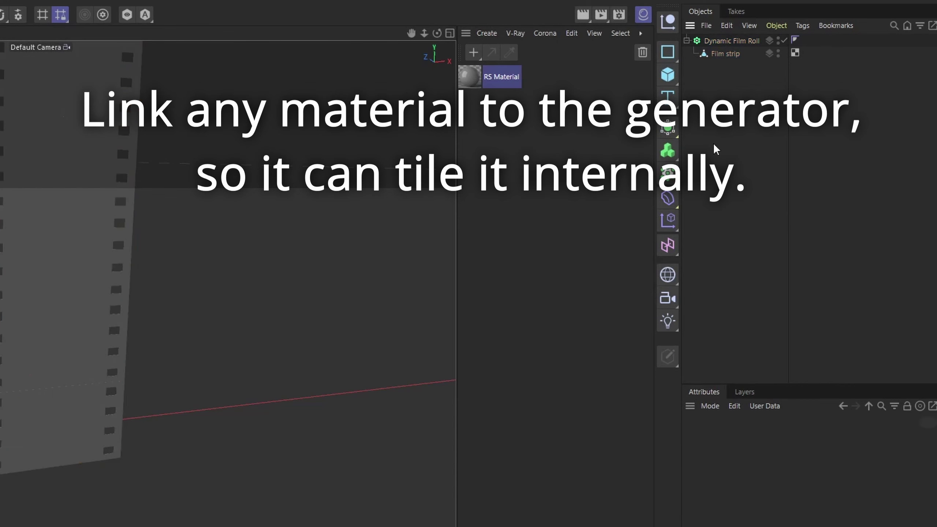
Step: Add the Film Spool model and the Spiral Generator and Assistant assets to the object tree as separate top-level objects
left_click_drag(30, 88, 820, 152)
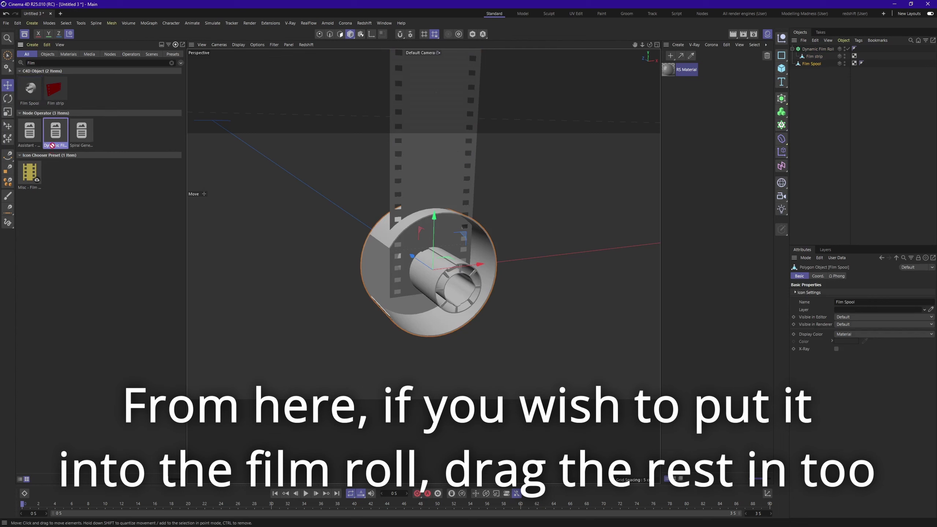
left_click_drag(82, 131, 827, 165)
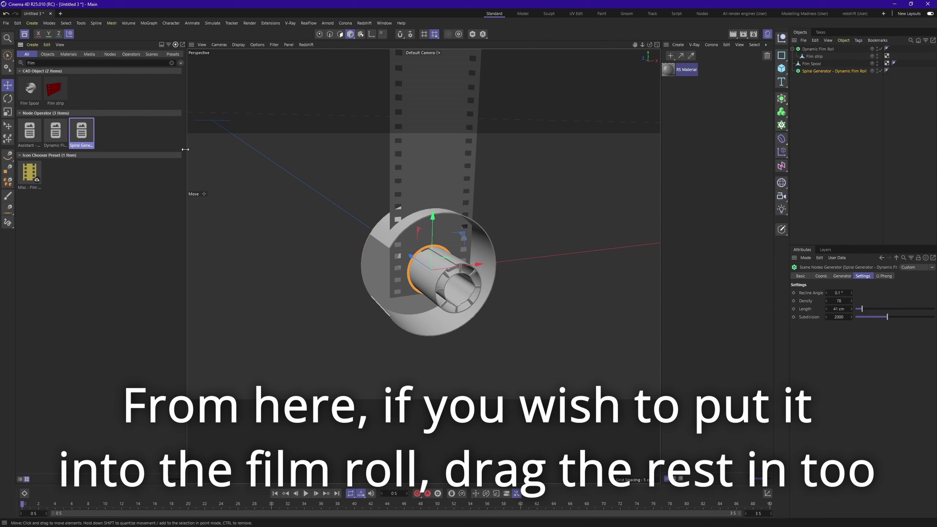
left_click_drag(30, 131, 843, 187)
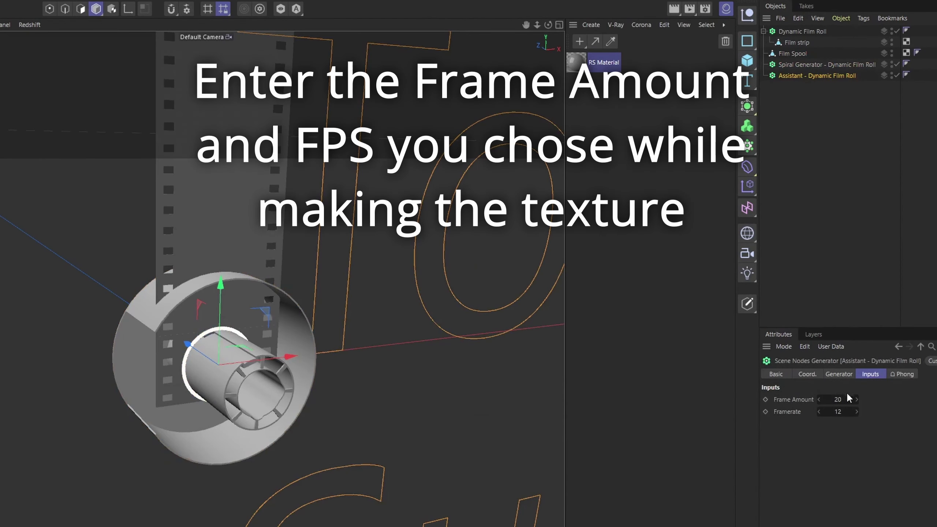
Step: Set the Assistant - Dynamic Film Roll generator's frame amount to 80 and its framerate to 5
left_click(839, 399)
type("80")
key("Tab")
type("5")
Step: Read the total film strip length in the Assistant generator's text and set the Spiral Generator's length to 118 cm
left_click(804, 65)
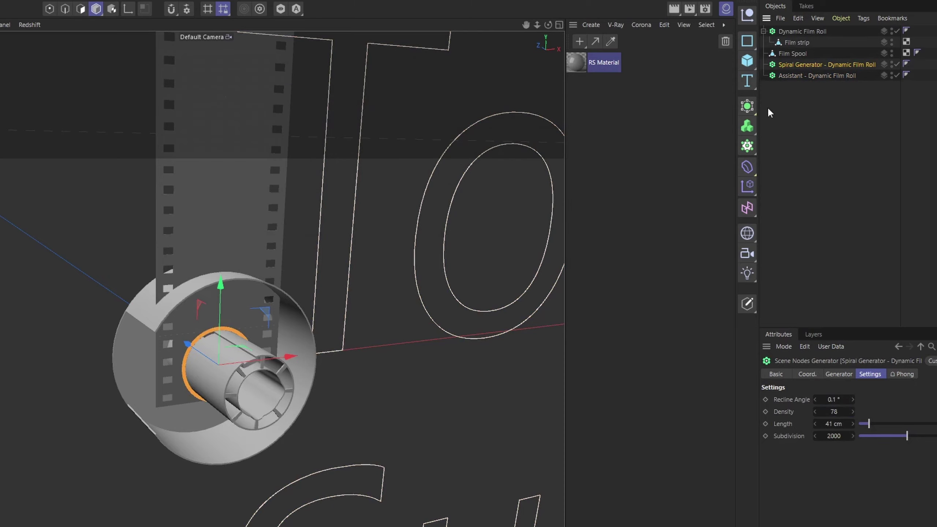
left_click(781, 74)
scroll(429, 209, "down", 3)
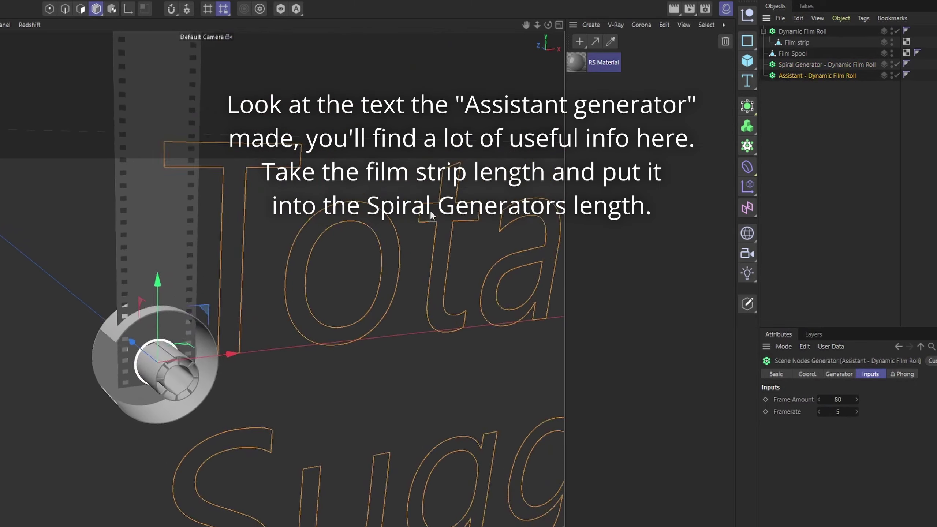
scroll(428, 211, "down", 5)
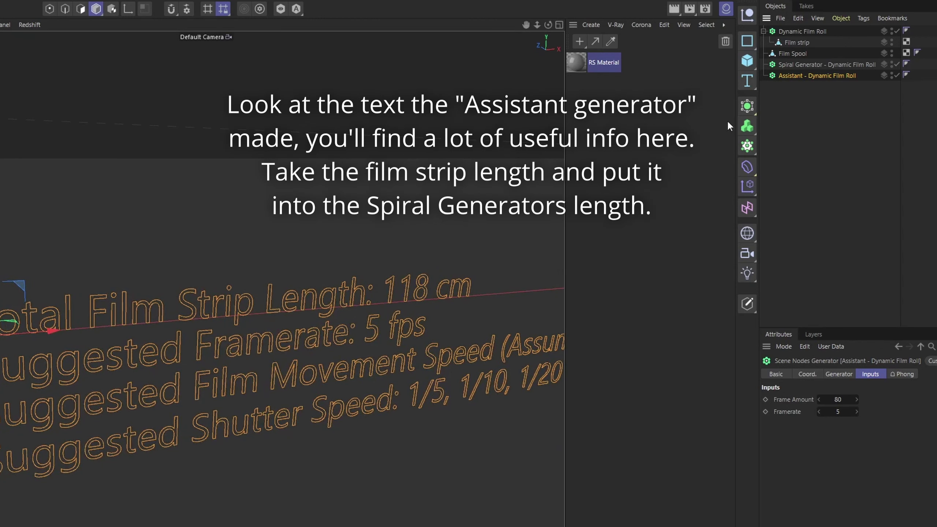
left_click(817, 64)
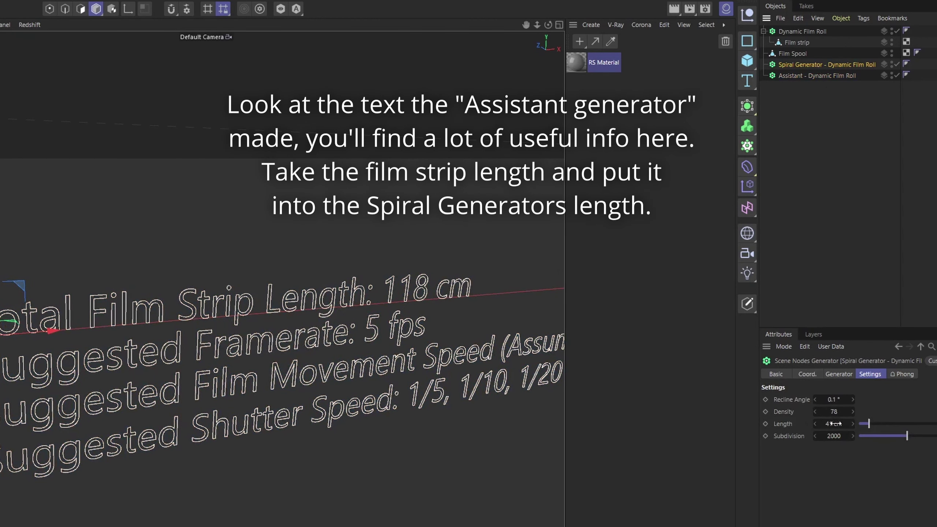
left_click(833, 423)
type("118")
key("Return")
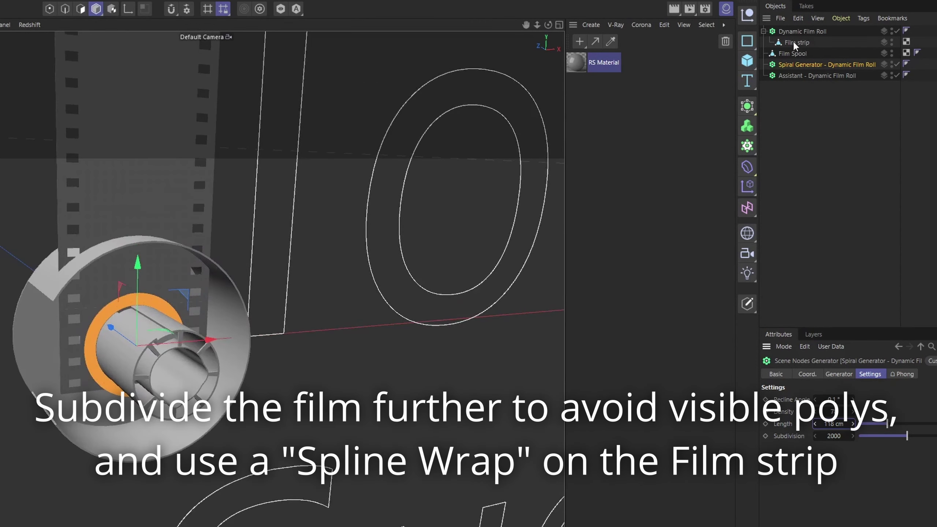
Step: Wrap the Dynamic Film Roll generator in a Subdivision Surface and group that under a parent Null
left_click(788, 32)
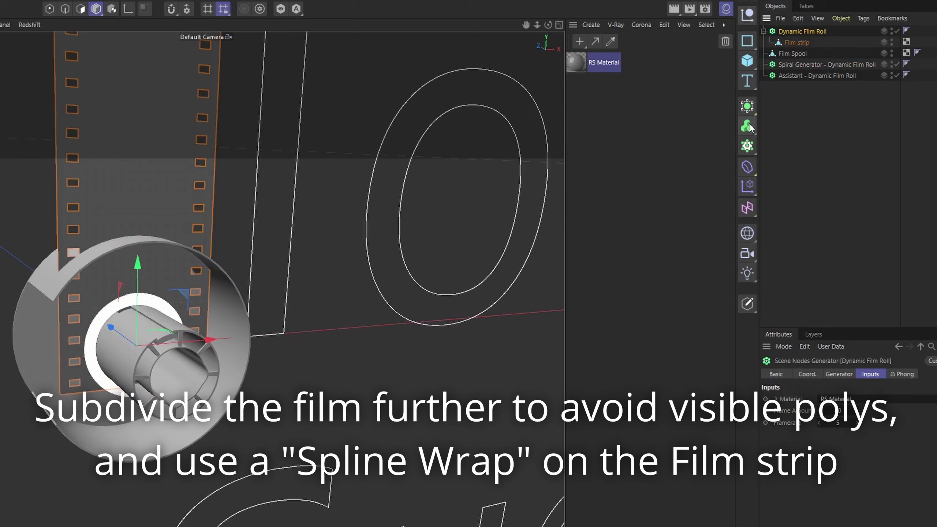
left_click(747, 106, "alt")
left_click(747, 14, "alt")
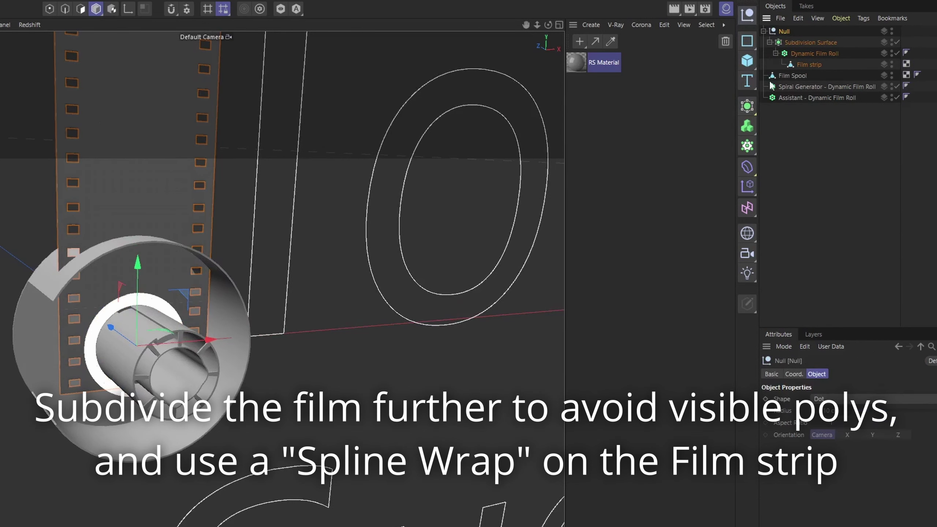
Step: Add a Spline Wrap deformer inside the Null, above the Subdivision Surface
key("shift+c")
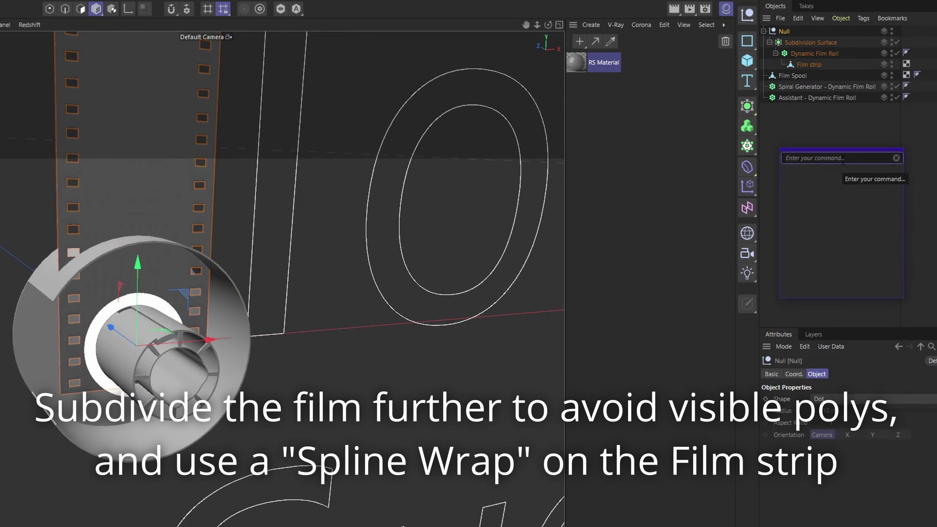
type("spline wra")
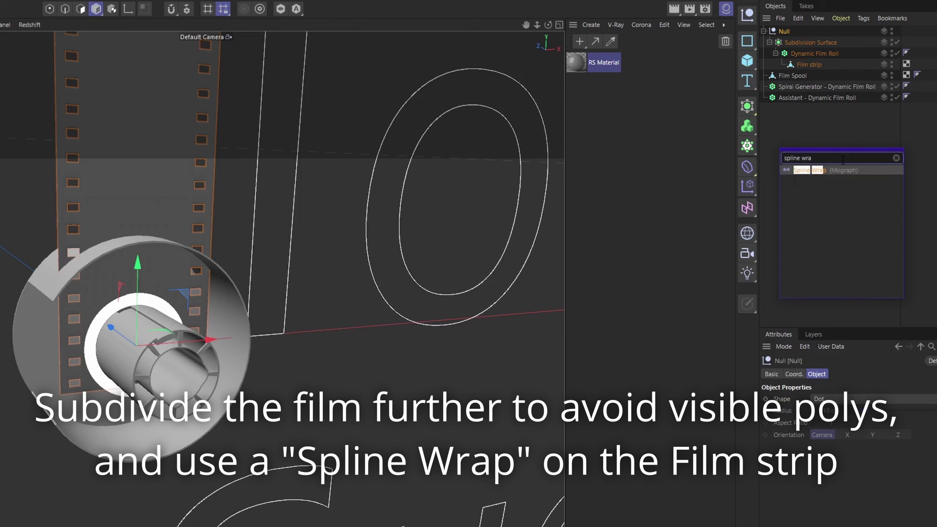
type("p")
key("Return")
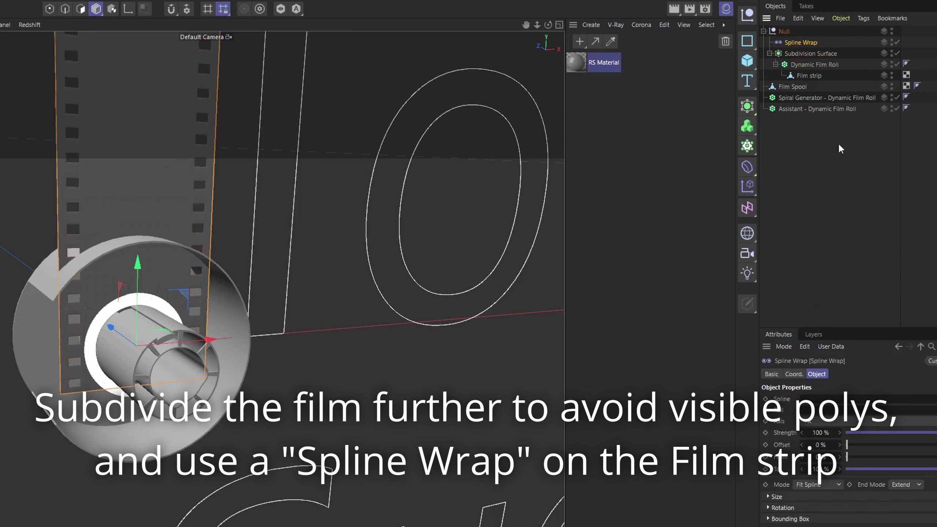
Step: Place the Spiral Generator under a new Connect object and turn off Weld on that Connect
left_click(806, 97)
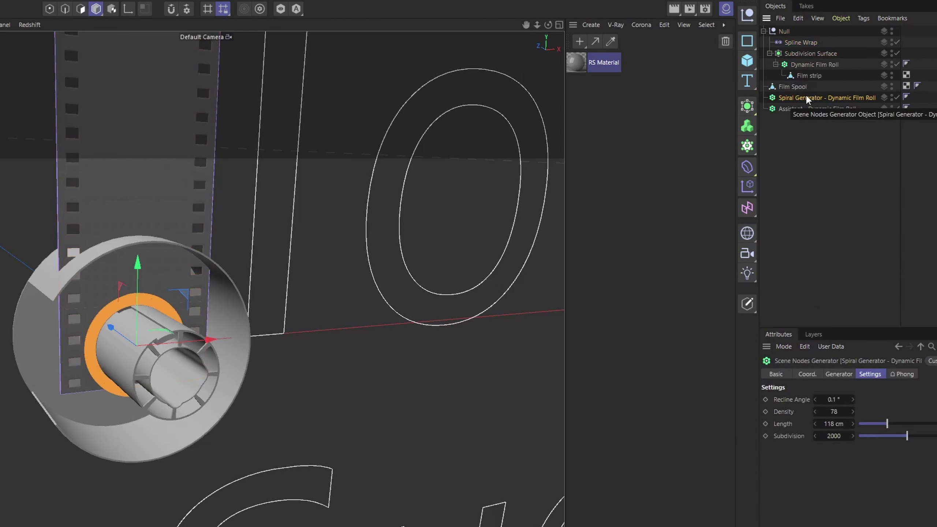
key("shift+c")
type("connec")
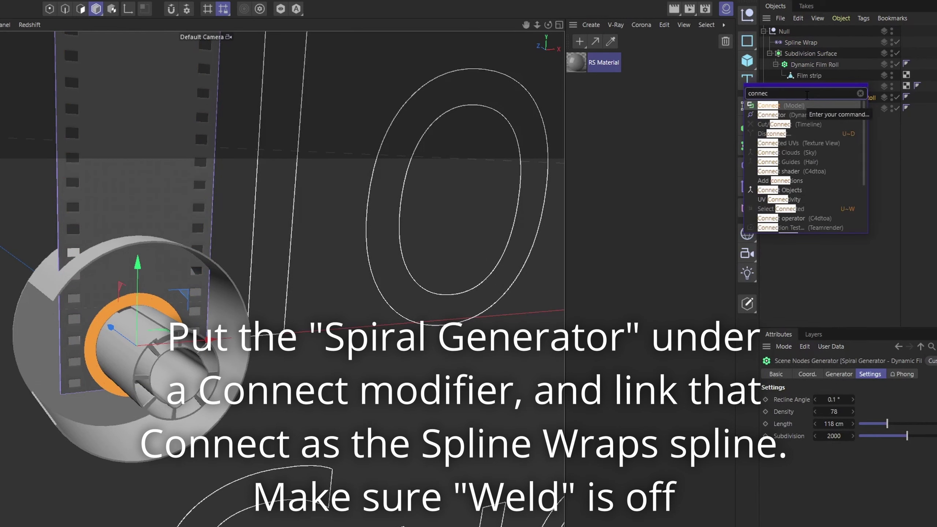
key("alt+Return")
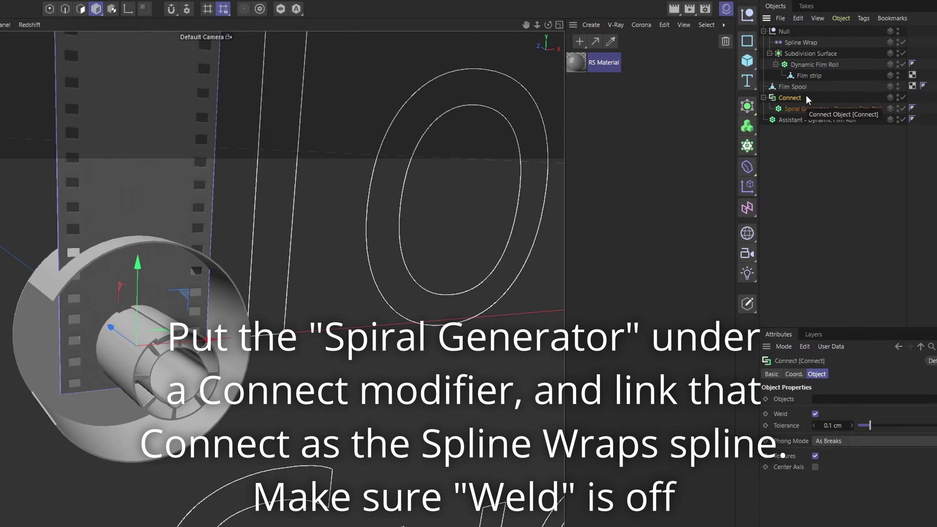
left_click(815, 413)
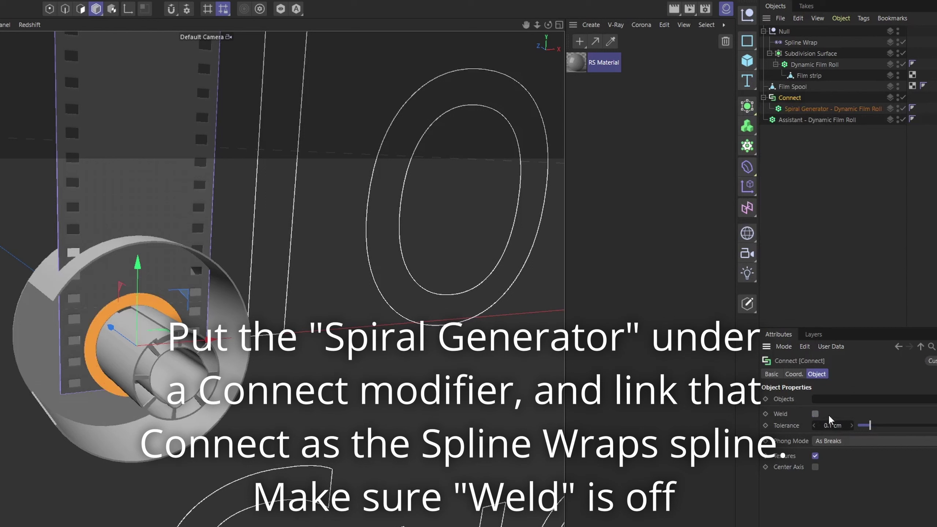
Step: Link the Connect object as the Spline Wrap's spline and open the deformer's axis options
left_click(792, 42)
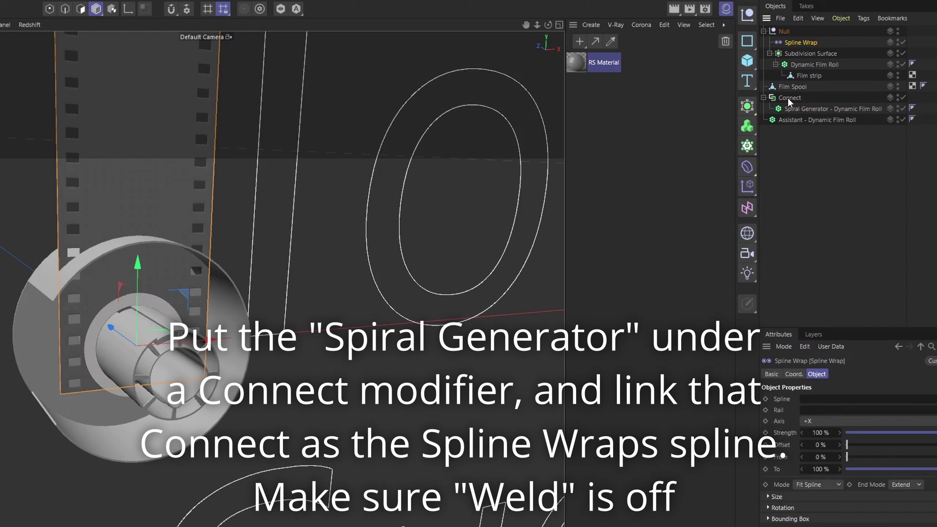
left_click_drag(787, 97, 830, 400)
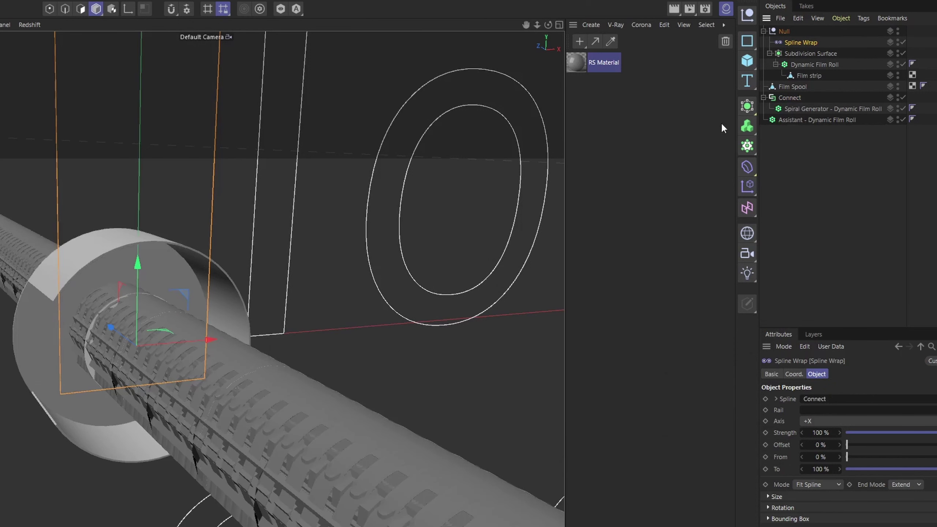
left_click(821, 421)
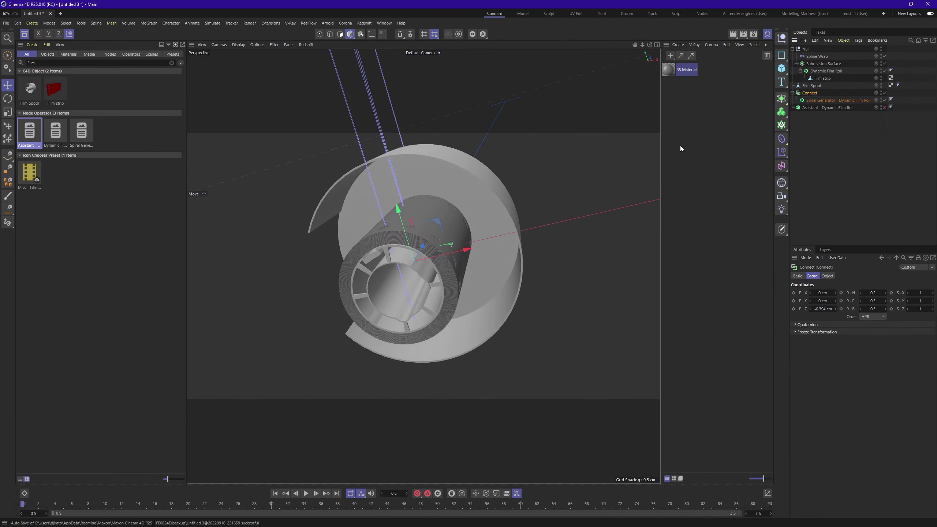
Step: Open RS Material's shader graph and place the Final Texture_00000 texture node in it
double_click(668, 70)
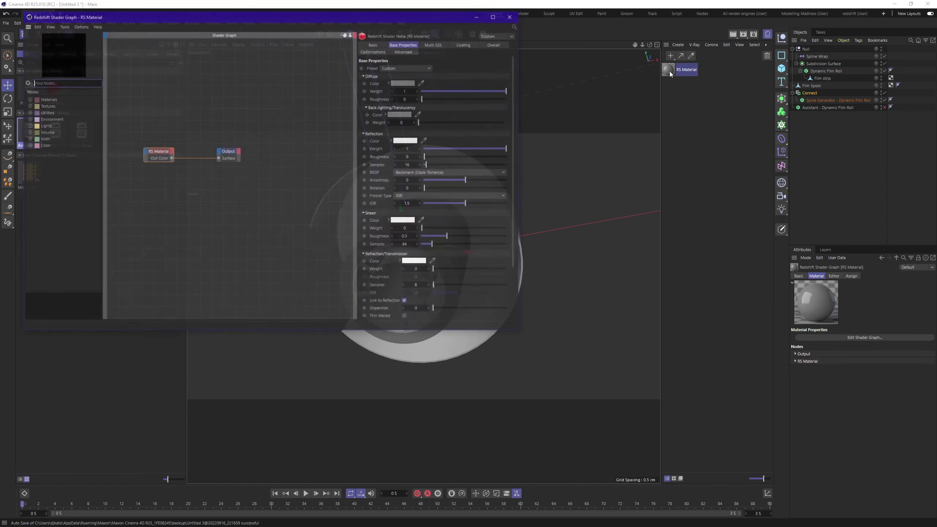
left_click_drag(412, 19, 627, 103)
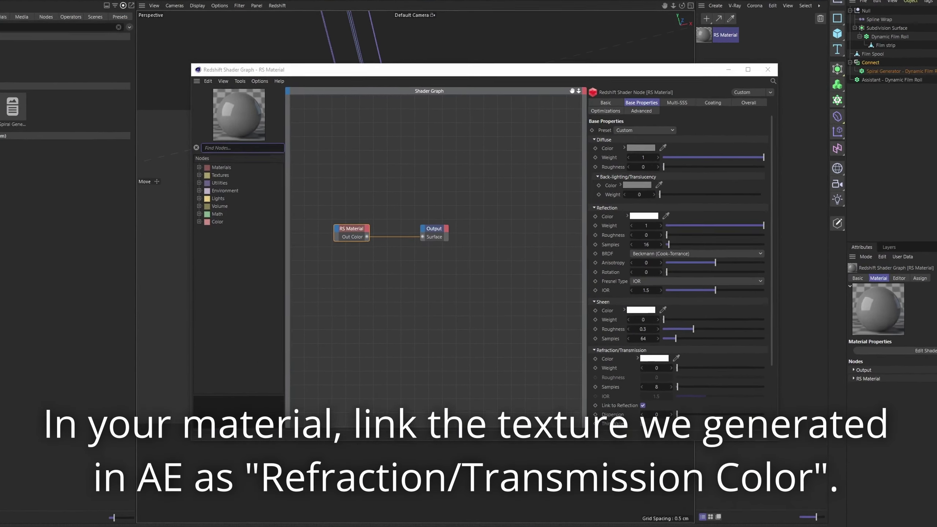
left_click_drag(333, 108, 322, 100)
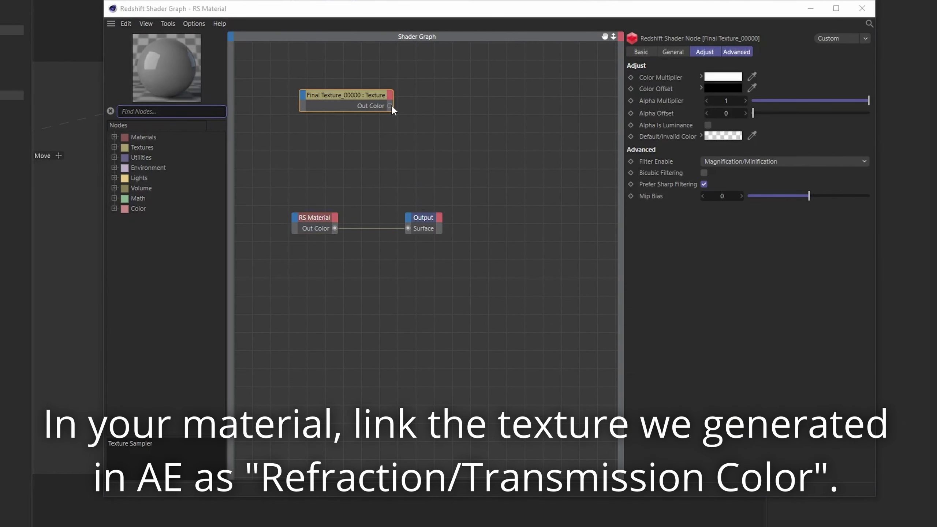
Step: Connect the texture's Out Color to RS Material's Refr Color and line up the nodes in a row
left_click_drag(389, 105, 294, 220)
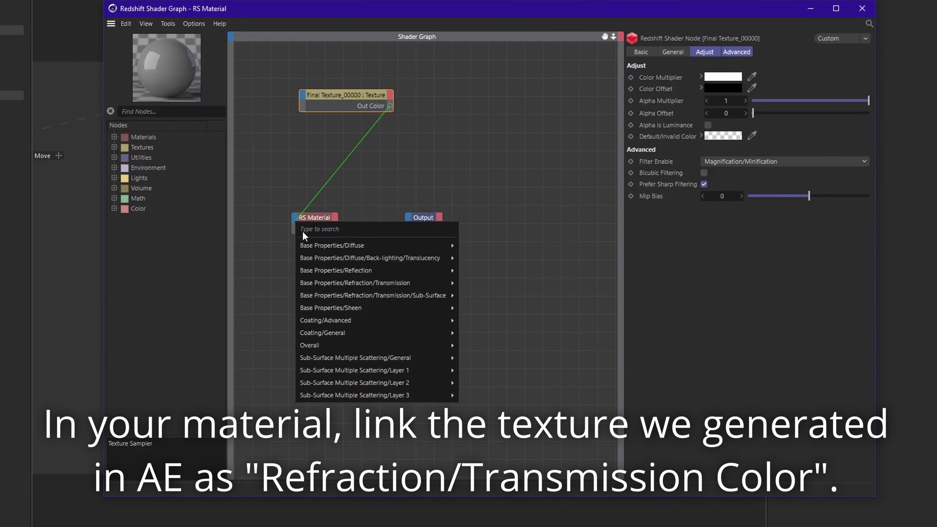
mouse_move(362, 323)
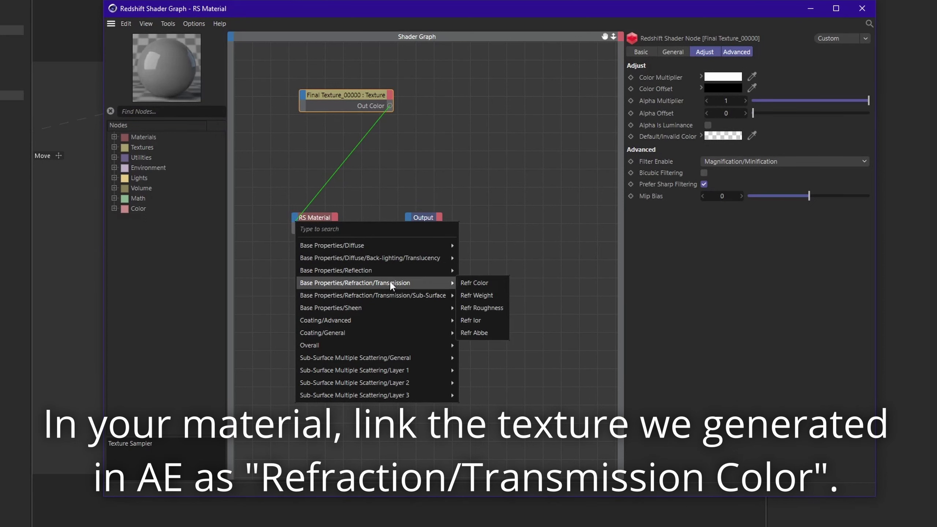
mouse_move(423, 296)
left_click(467, 281)
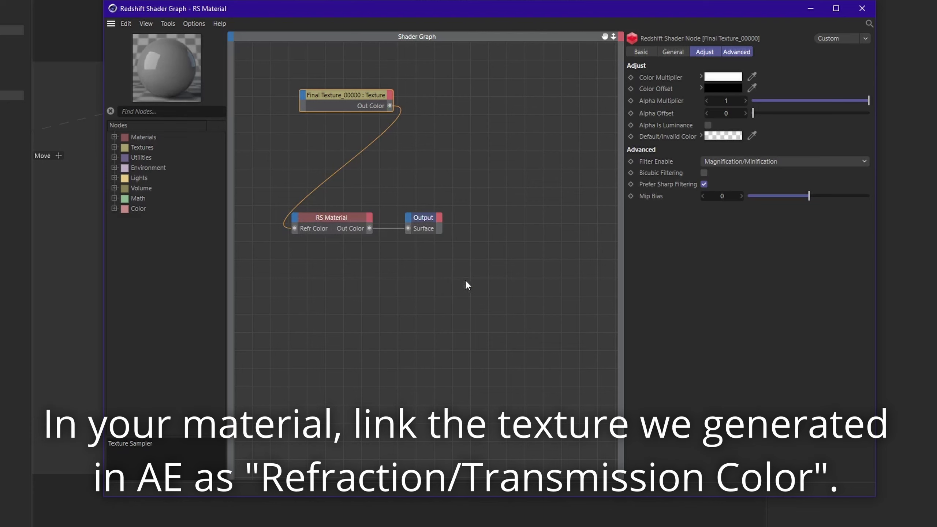
left_click_drag(459, 266, 497, 98)
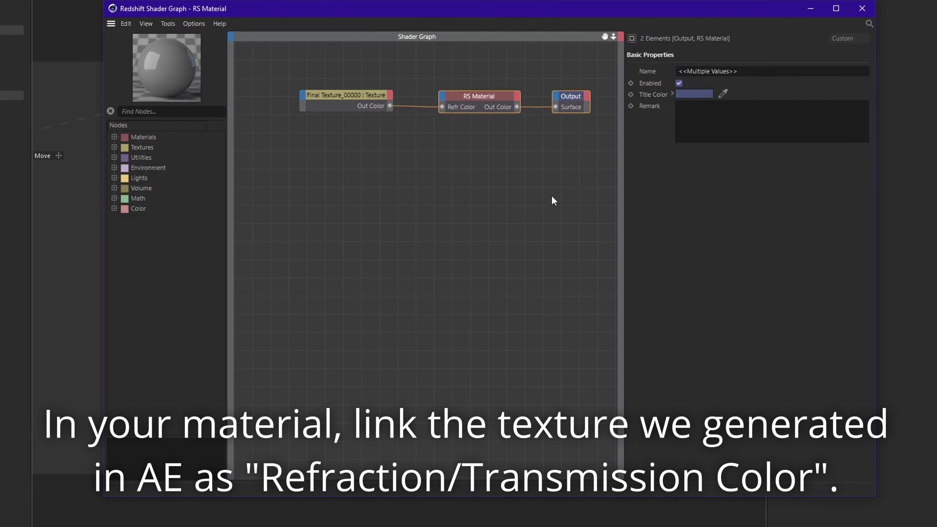
Step: Set RS Material's reflection roughness to about 0.269 and its diffuse weight to 0
left_click(496, 96)
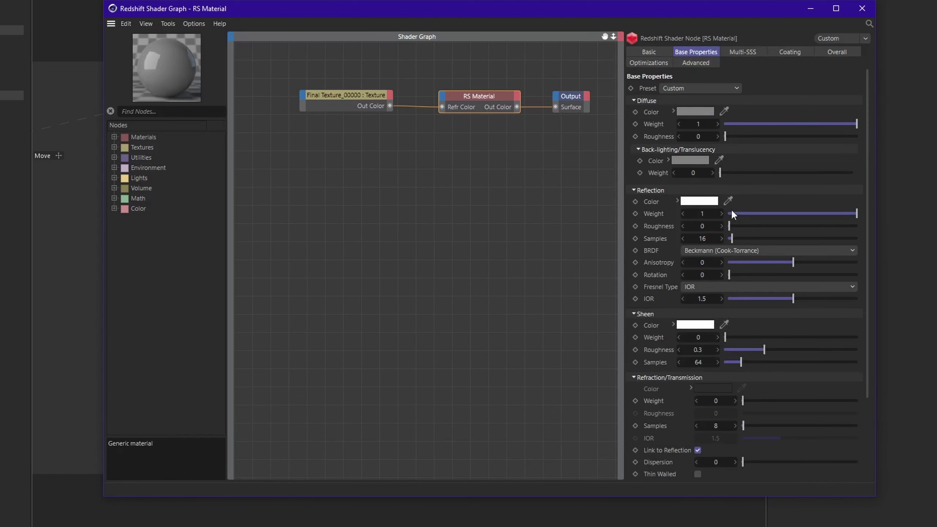
left_click(764, 225)
left_click_drag(733, 124, 719, 123)
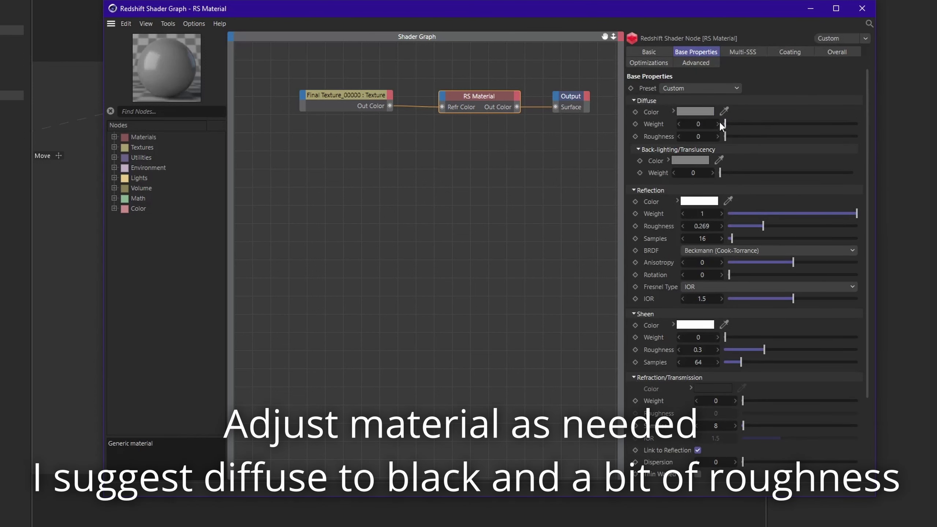
Step: Make RS Material's diffuse color black with a diffuse weight of 1 and raise its refraction weight to the maximum
left_click(692, 111)
left_click_drag(623, 186, 582, 252)
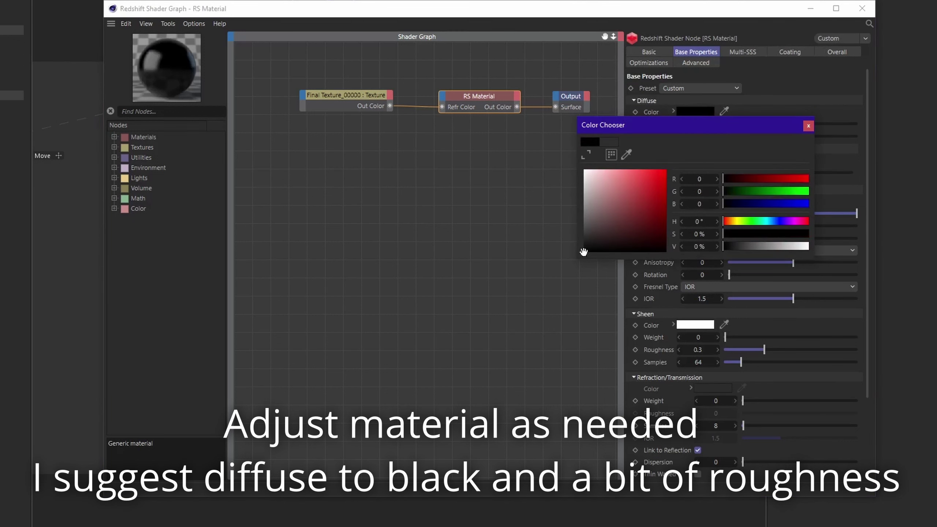
left_click(808, 126)
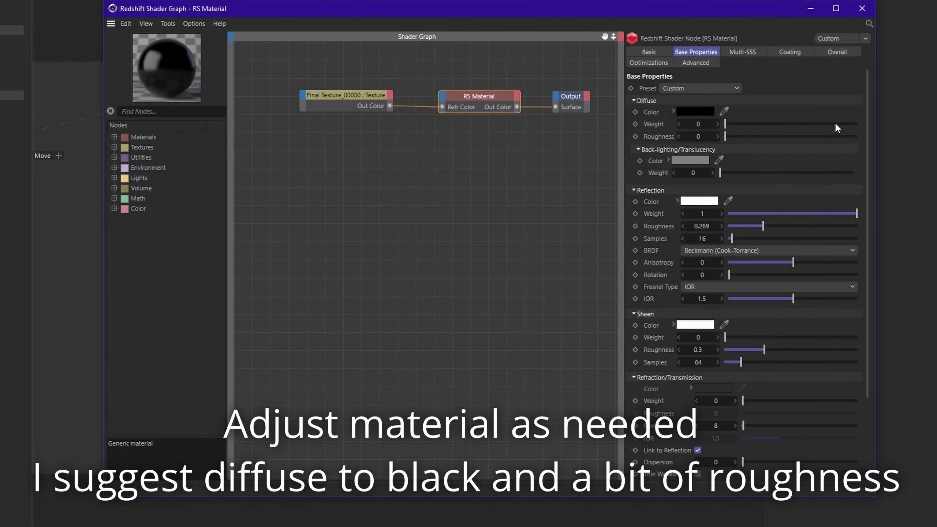
left_click_drag(836, 124, 880, 101)
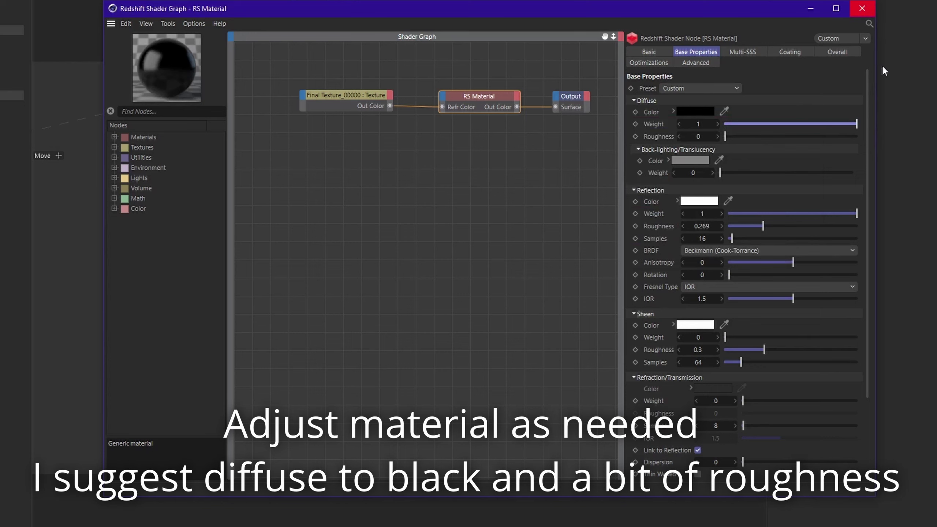
left_click_drag(848, 400, 869, 400)
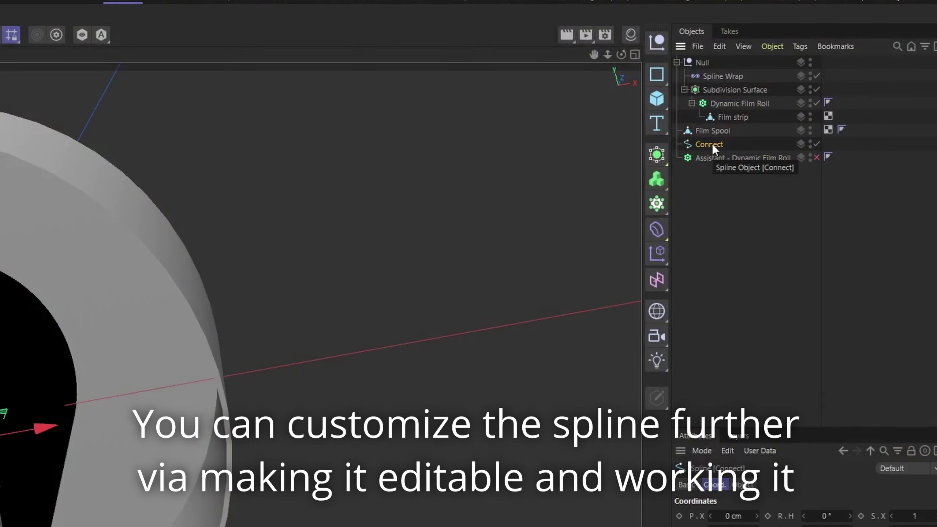
Step: Extend the editable Connect spline from its outer end point with a Spline Arc of about 0.75 cm radius and 177°
left_click_drag(206, 96, 295, 63, "alt")
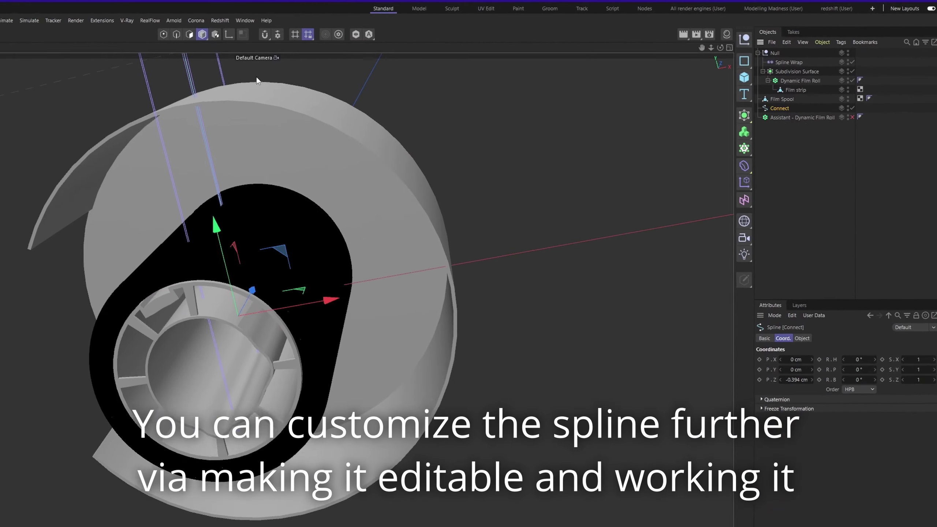
left_click(319, 34)
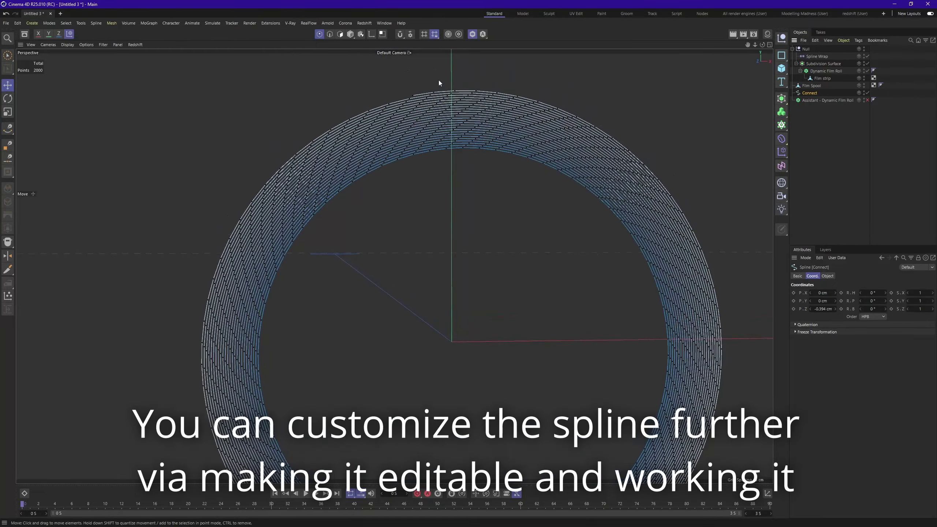
left_click(413, 95)
left_click(8, 128)
left_click_drag(415, 214, 198, 435)
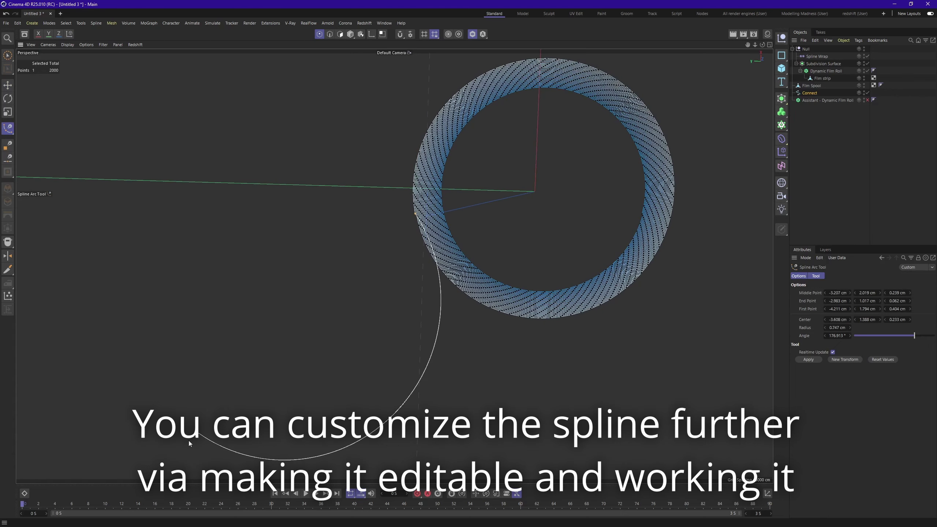
left_click(189, 441)
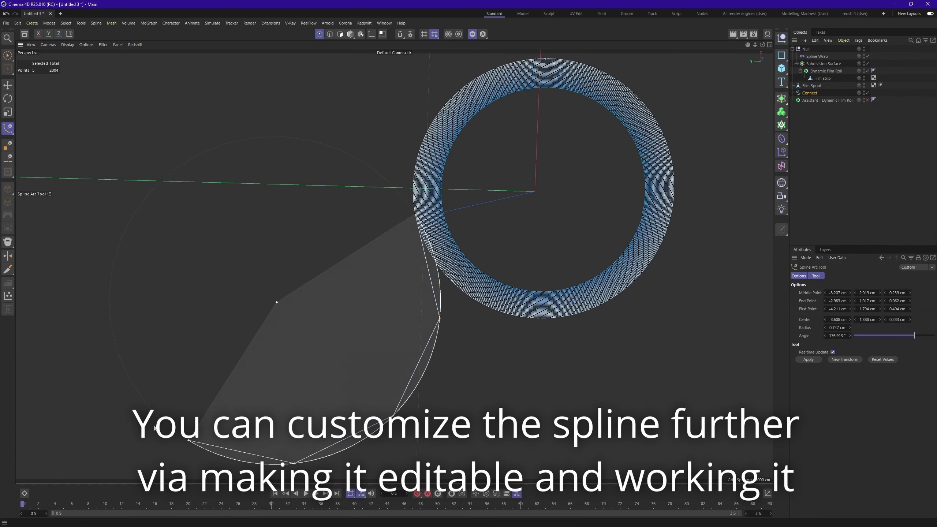
Step: Continue the Connect spline from the first arc's free end with a second arc of about 1.2 cm radius and 155°
left_click_drag(151, 428, 149, 394, "alt")
left_click_drag(84, 420, 37, 434)
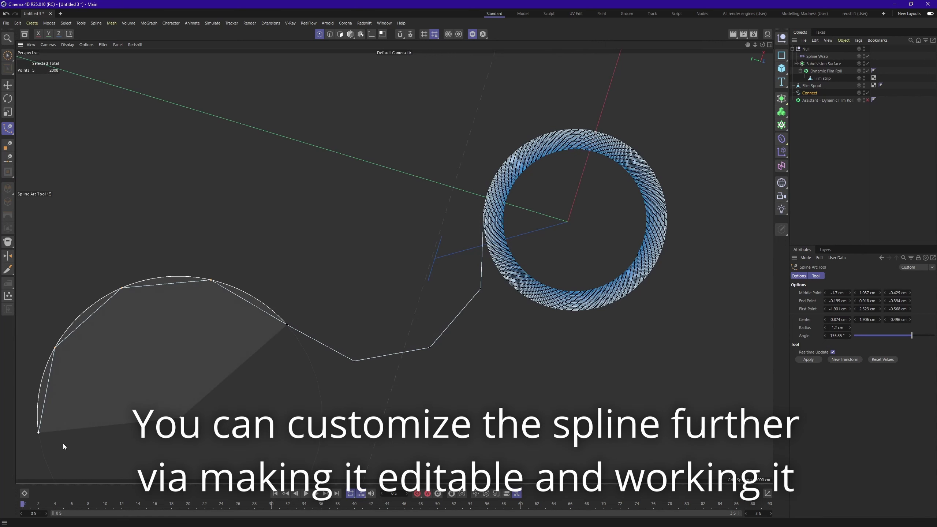
Step: Finish drawing arcs on the Connect spline and set its interpolation type to B-Spline
left_click(369, 425)
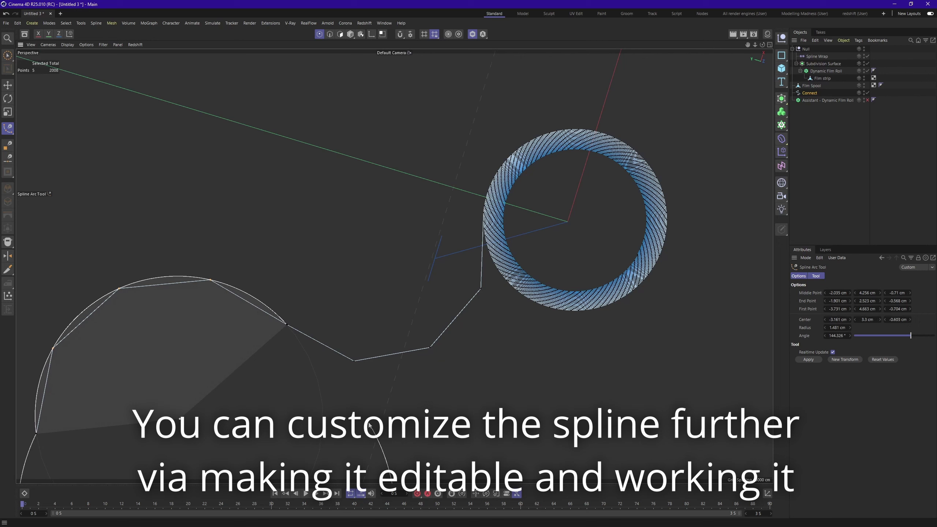
key("e")
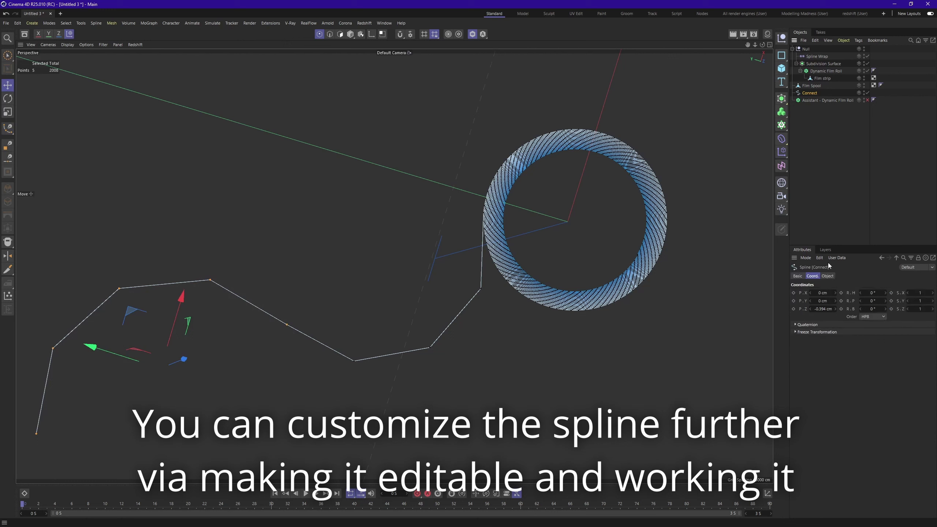
left_click(827, 275)
left_click(847, 293)
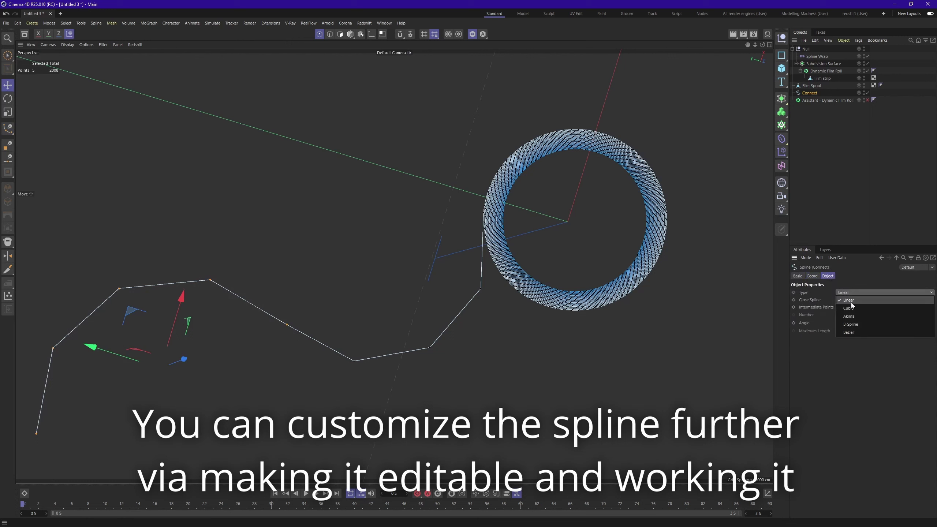
left_click(861, 319)
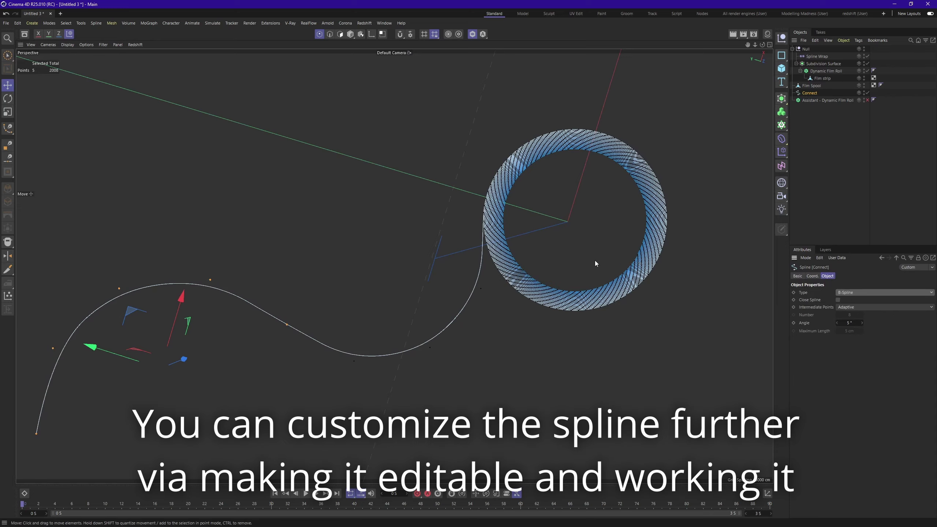
Step: Return from point editing to Model mode and select the Spline Wrap to access its spline settings
left_click_drag(595, 262, 729, 166, "alt")
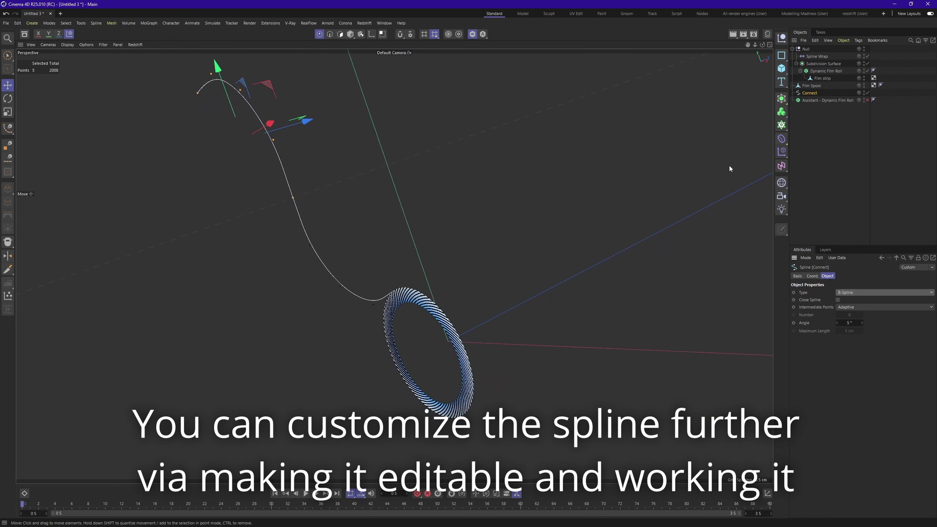
left_click(350, 34)
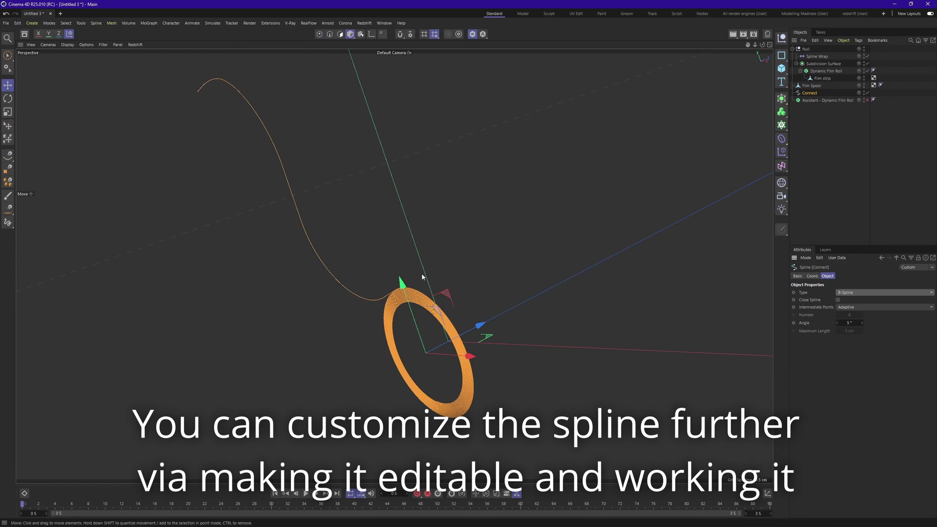
left_click(813, 56)
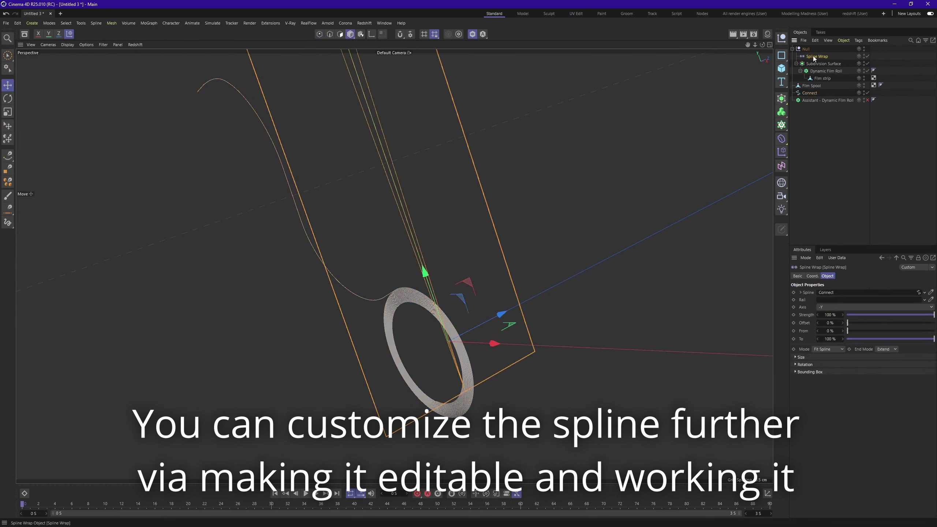
left_click_drag(838, 266, 838, 292)
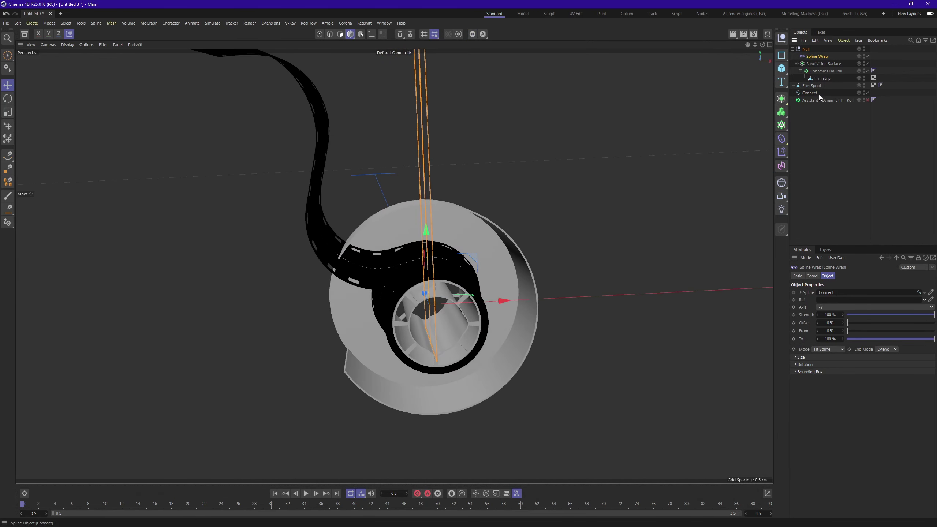
Step: Rotate the Connect spline by about -43.5° so the loose film strip extends sideways from the spool
left_click(811, 92)
key("r")
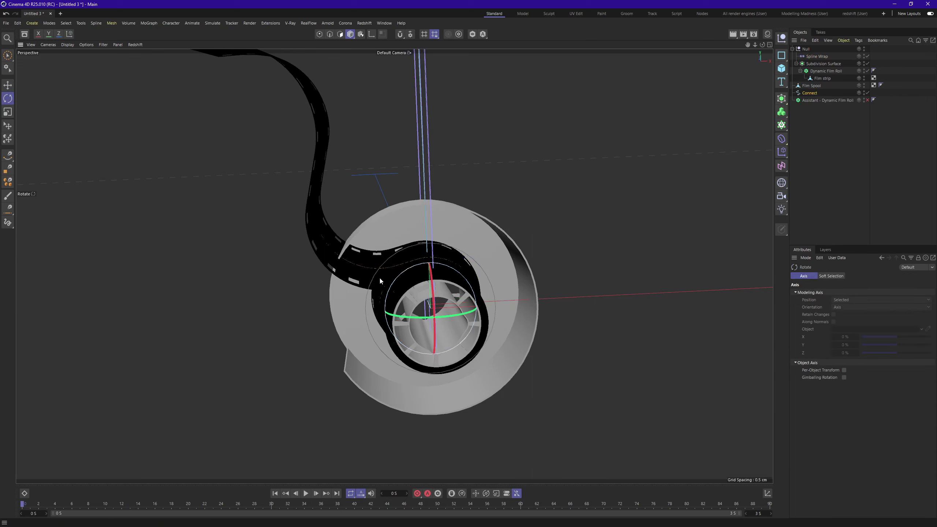
left_click_drag(380, 280, 377, 285)
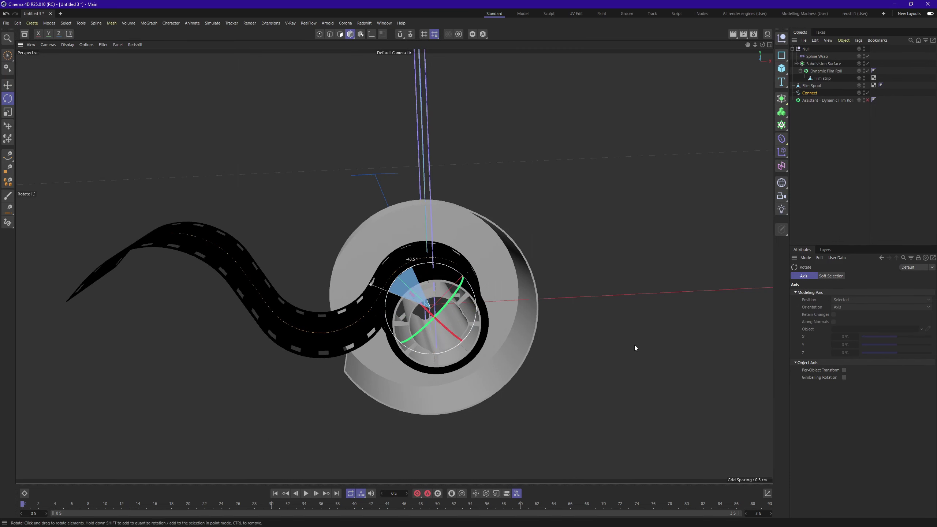
Step: Add a Redshift Spot Light to the scene
left_click(364, 24)
mouse_move(383, 42)
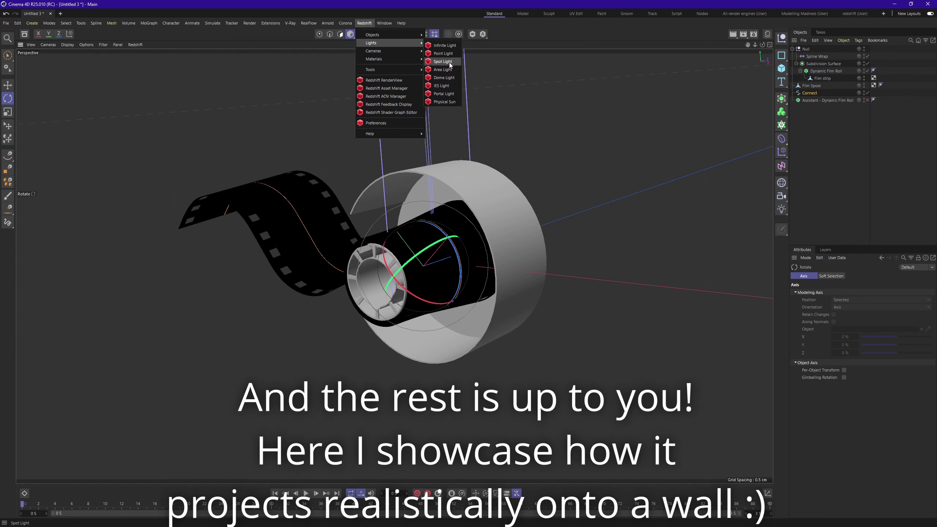
left_click(450, 62)
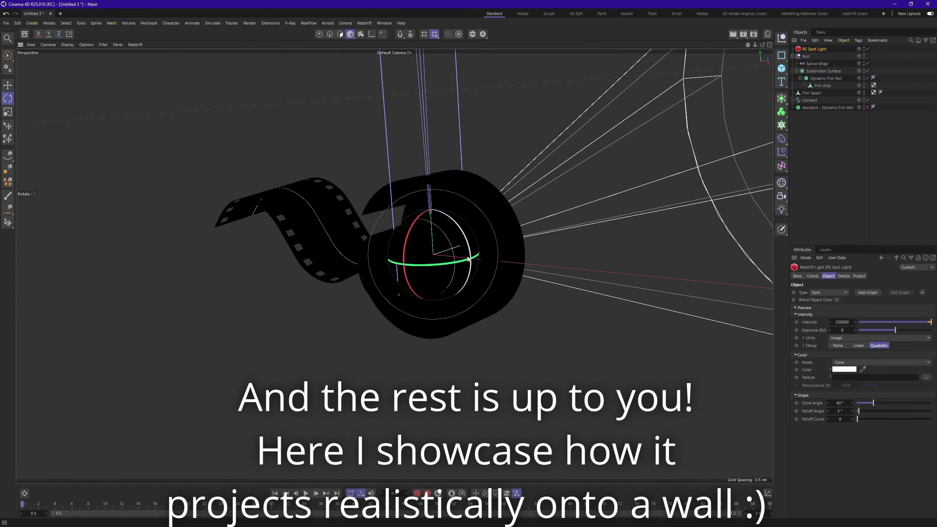
Step: Move the RS Spot Light along its Z axis up to the near edge of the unrolled film strip
key("e")
middle_click(447, 255)
scroll(557, 184, "up", 10)
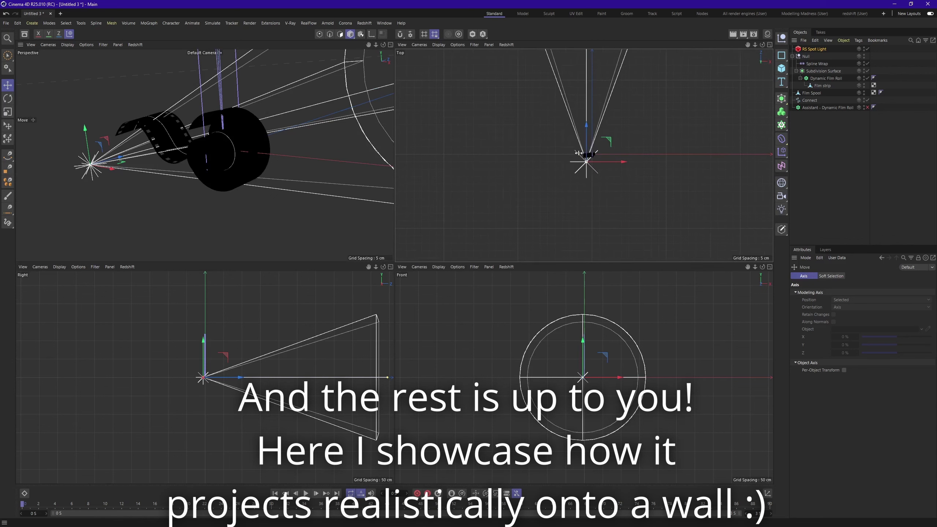
scroll(557, 184, "up", 2)
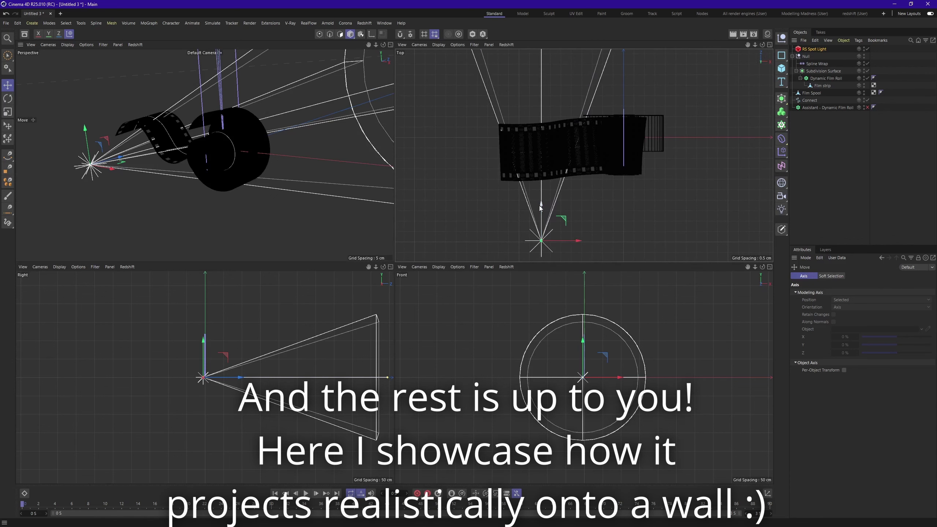
left_click_drag(550, 210, 547, 158)
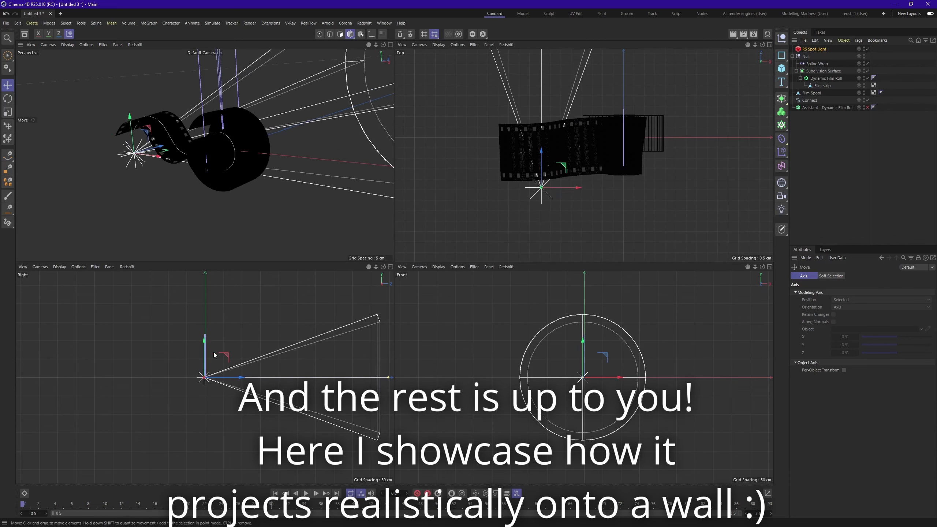
Step: Rotate the RS Spot Light 90° so its cone points upward through the film strip
scroll(196, 392, "up", 3)
scroll(197, 392, "up", 8)
key("r")
left_click_drag(541, 174, 542, 221)
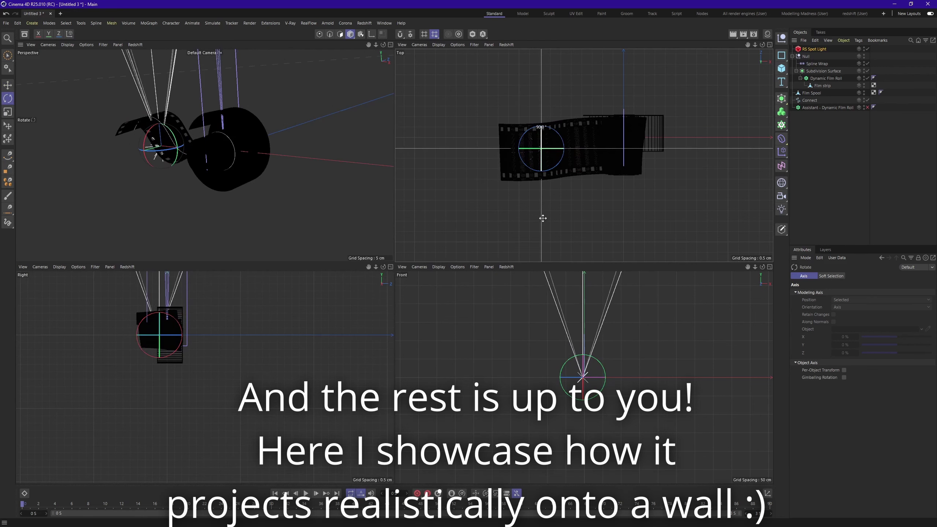
middle_click(278, 203)
Step: Move the RS Spot Light farther out to the side of the film strip, shifting the projection on the wall plane
key("e")
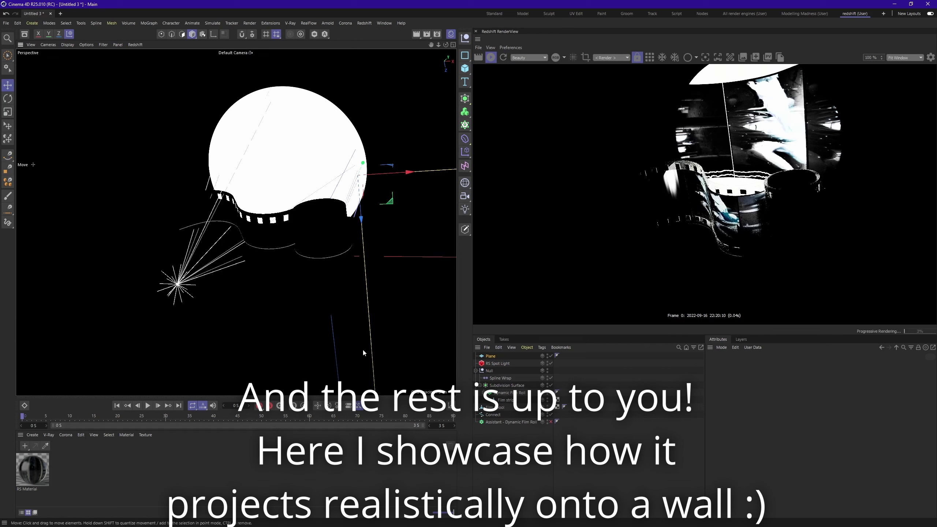
left_click(498, 363)
left_click_drag(221, 290, 180, 308)
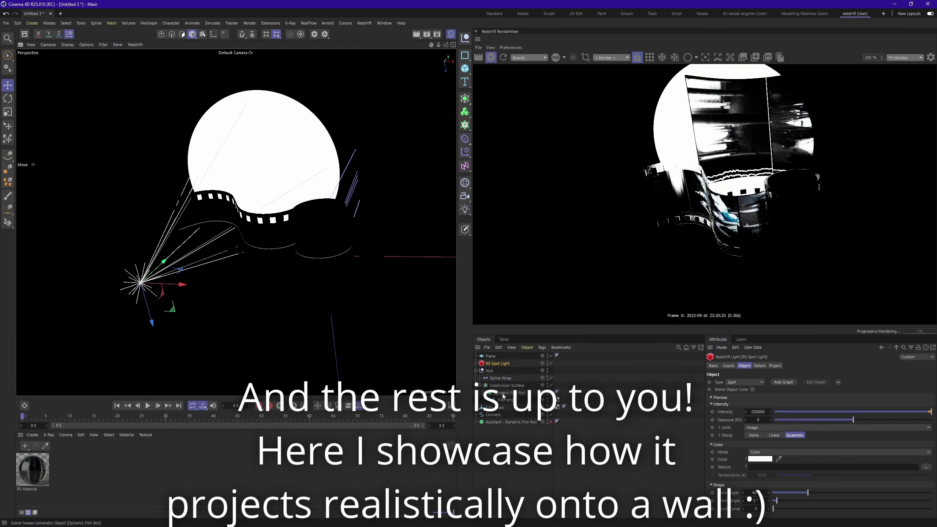
Step: Set the Spline Wrap's offset to 50% and move the RS Spot Light farther away from the film strip
left_click(494, 379)
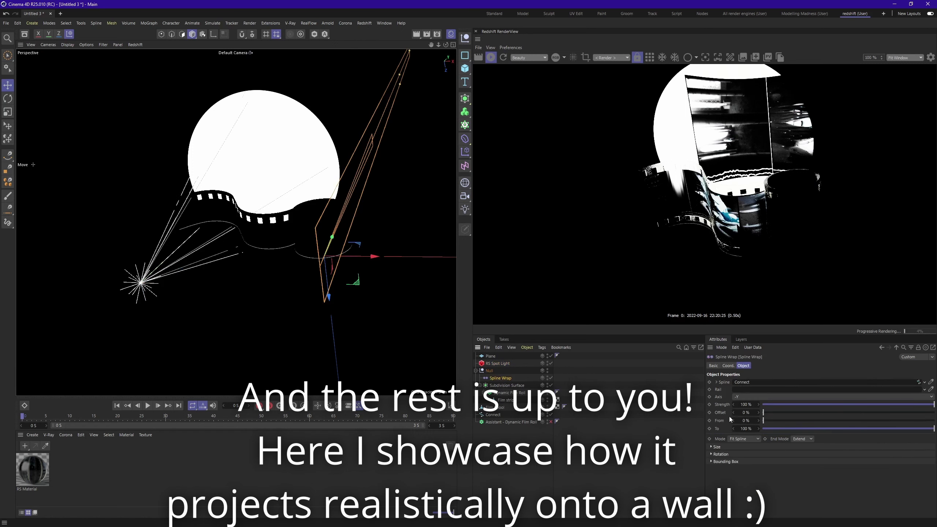
double_click(754, 412)
type("50")
key("Return")
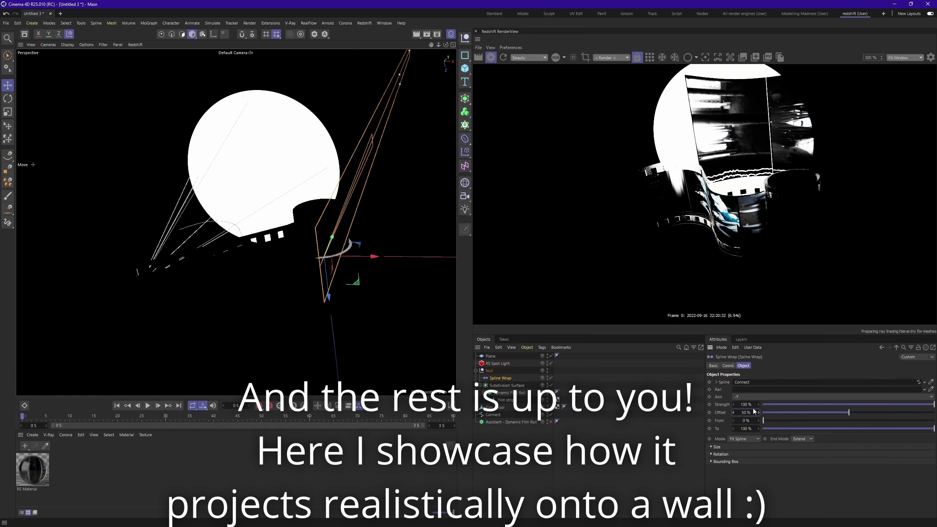
left_click_drag(91, 382, 18, 373)
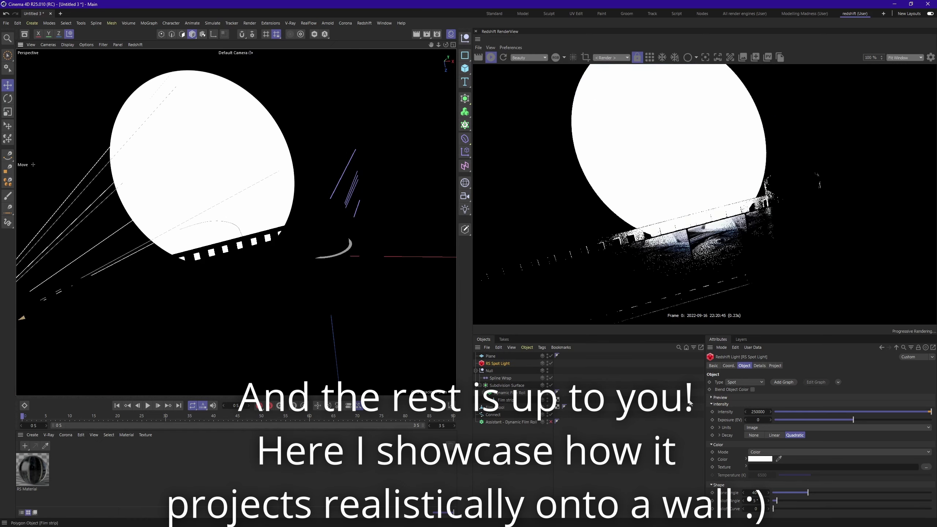